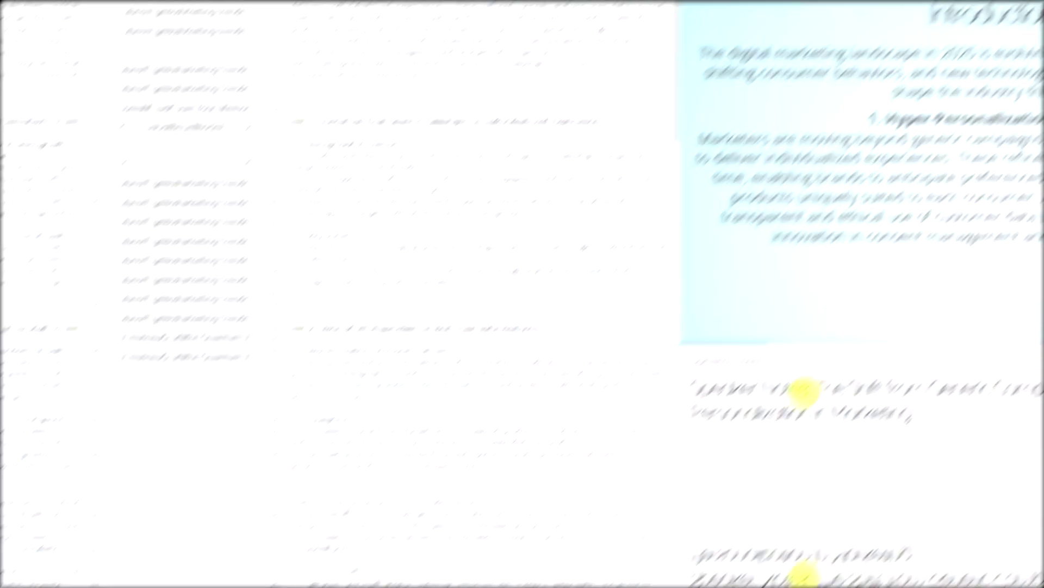
# Go to funblocks.net/slides and launch the free AI slides app into the FunBlocks workspace.
pyautogui.scroll(-5, 304, 294)
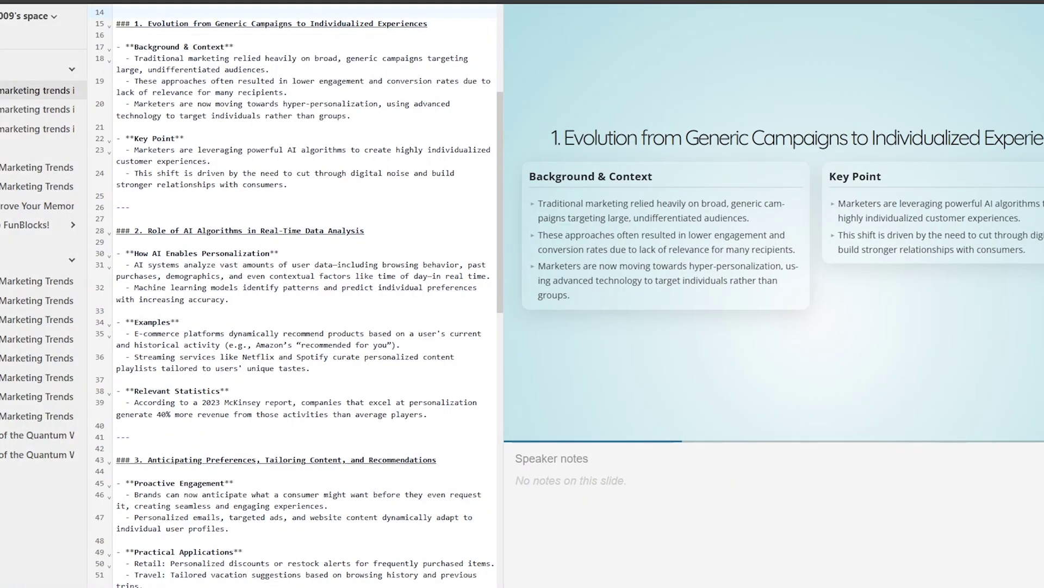
pyautogui.scroll(-4, 305, 294)
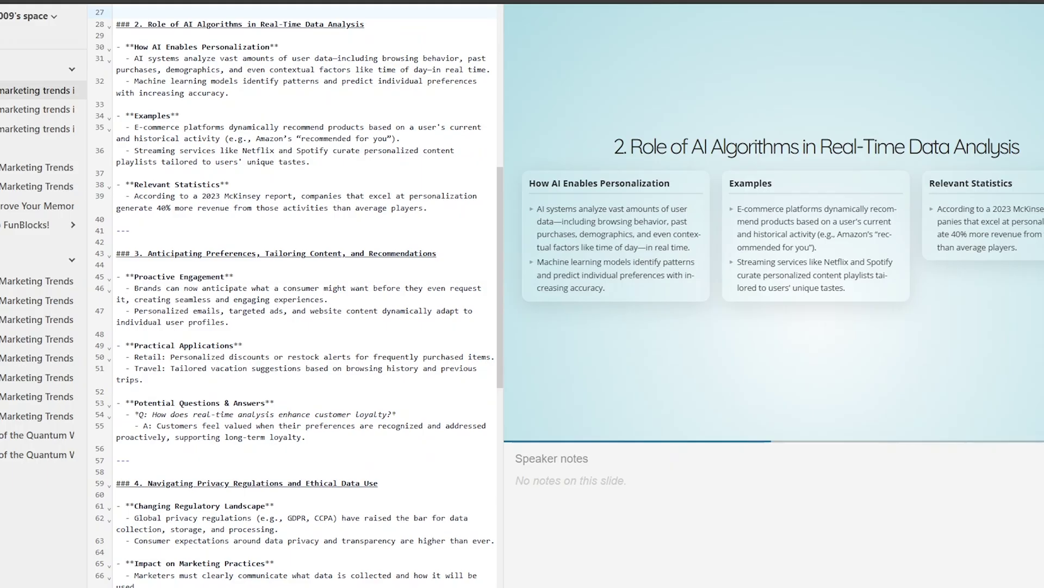
pyautogui.scroll(-4, 305, 294)
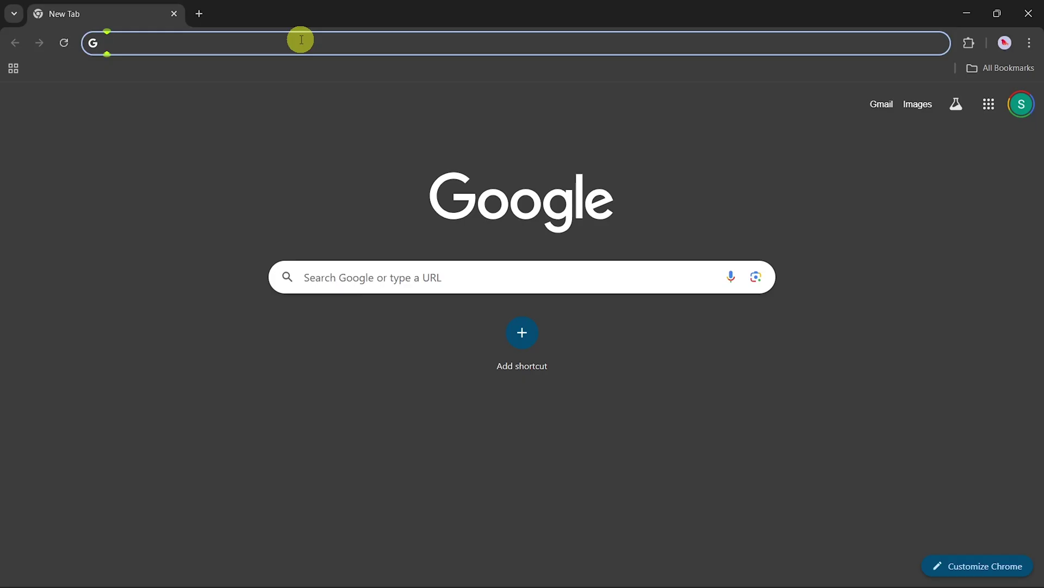
pyautogui.click(301, 40)
pyautogui.write('https://f')
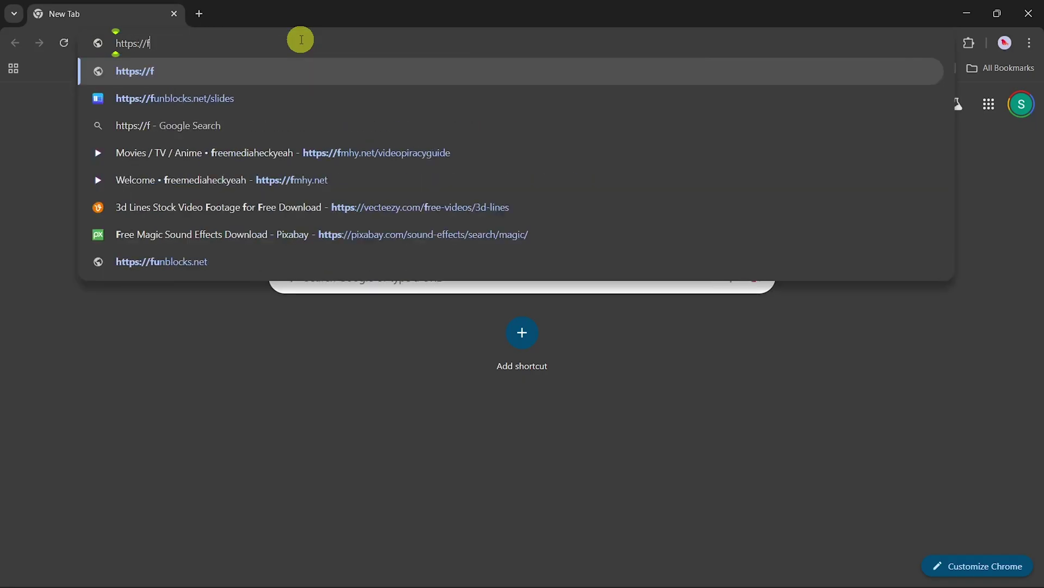
pyautogui.write('unblocks.net/slides')
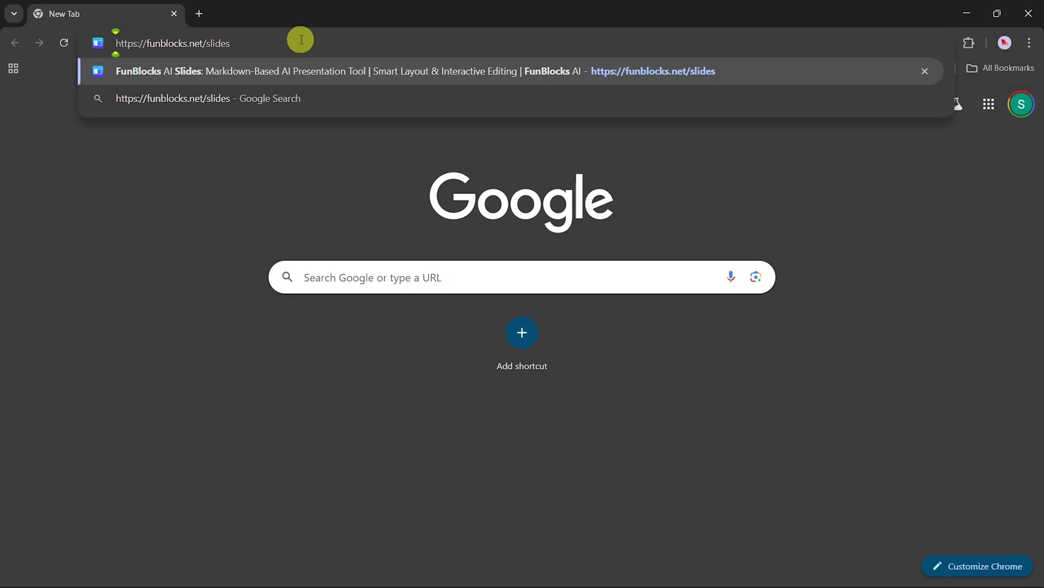
pyautogui.press('Return')
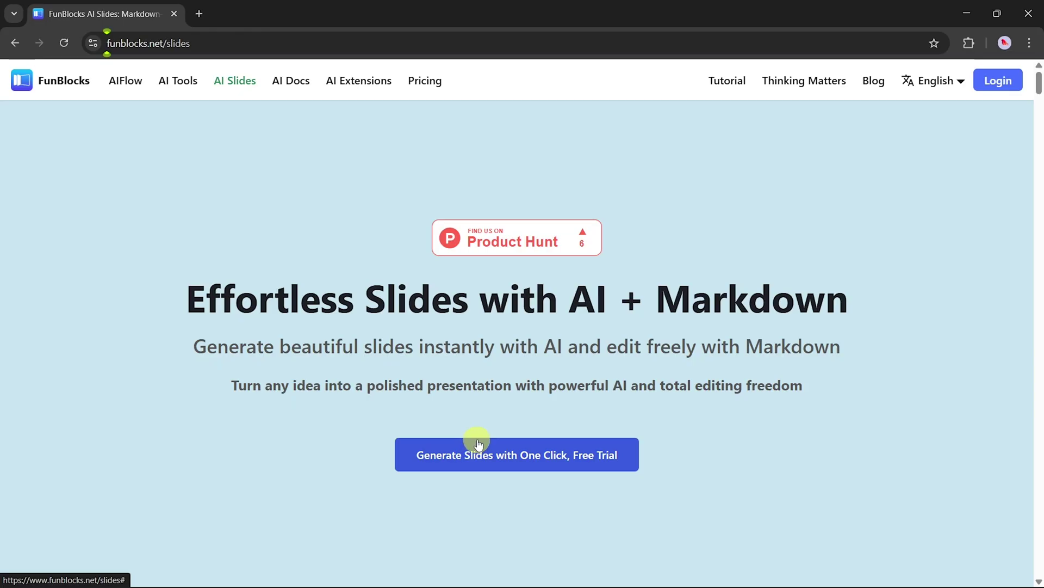
pyautogui.click(998, 81)
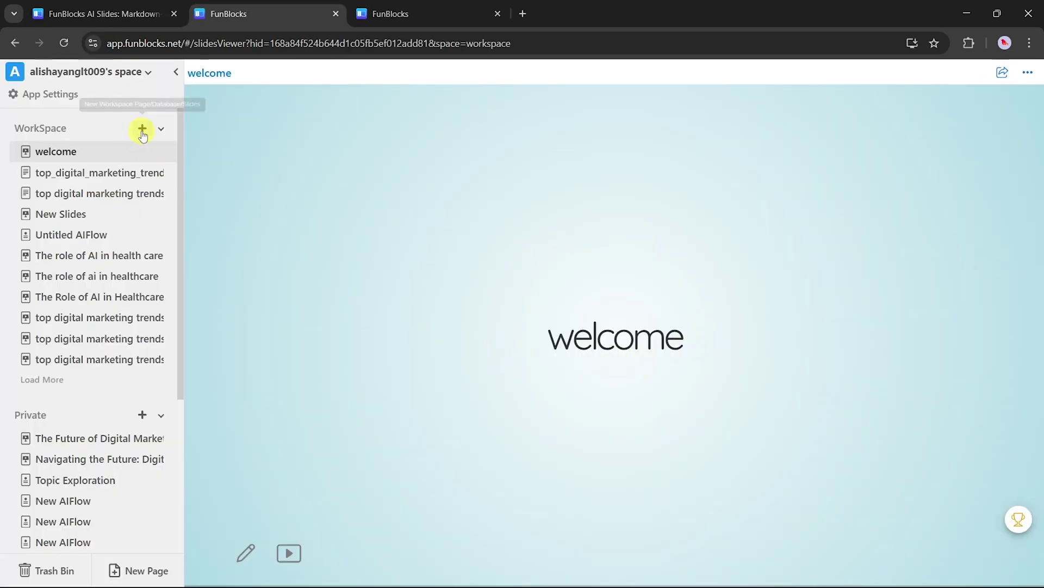
# Start a new page, compare the Page, Slides and AI Whiteboard types, and pick Slides > Empty.
pyautogui.click(140, 128)
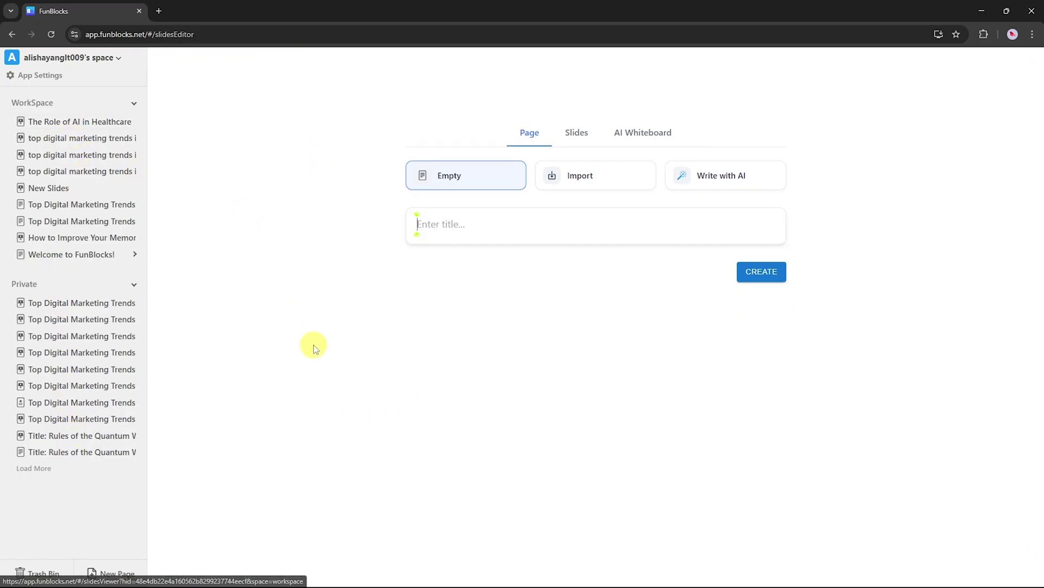
pyautogui.click(567, 134)
pyautogui.click(634, 134)
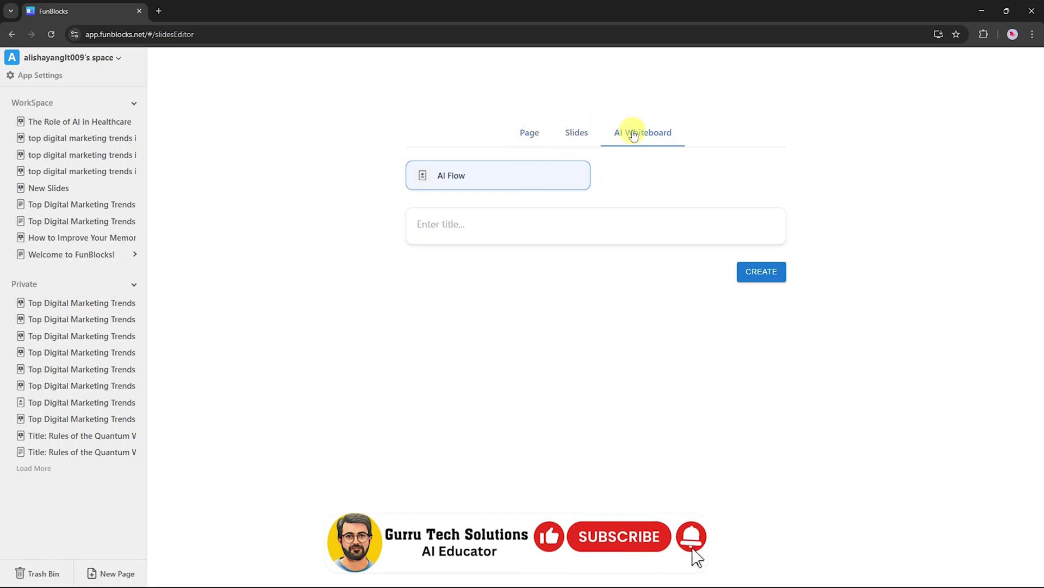
pyautogui.click(578, 133)
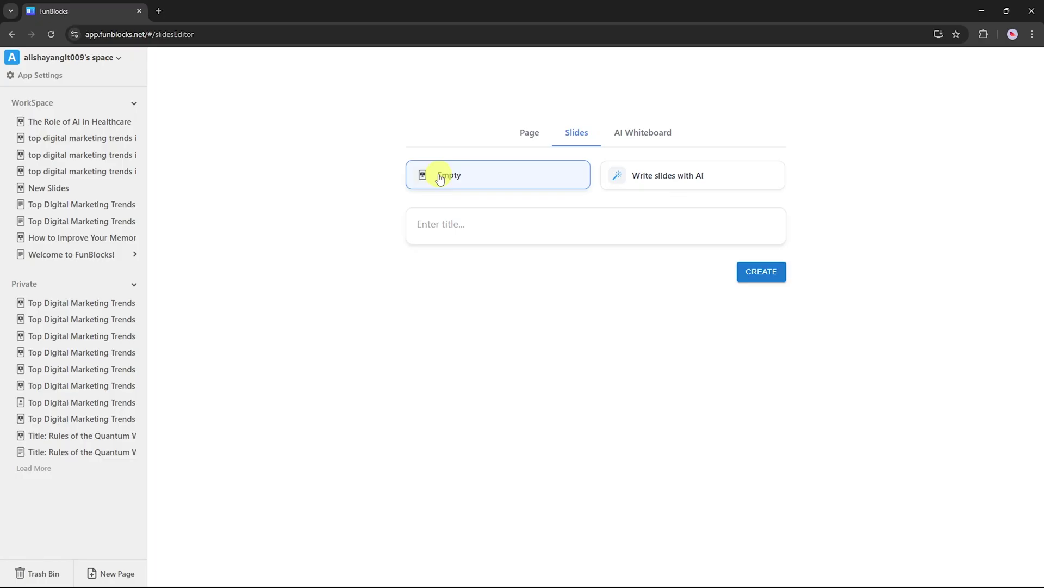
pyautogui.click(619, 180)
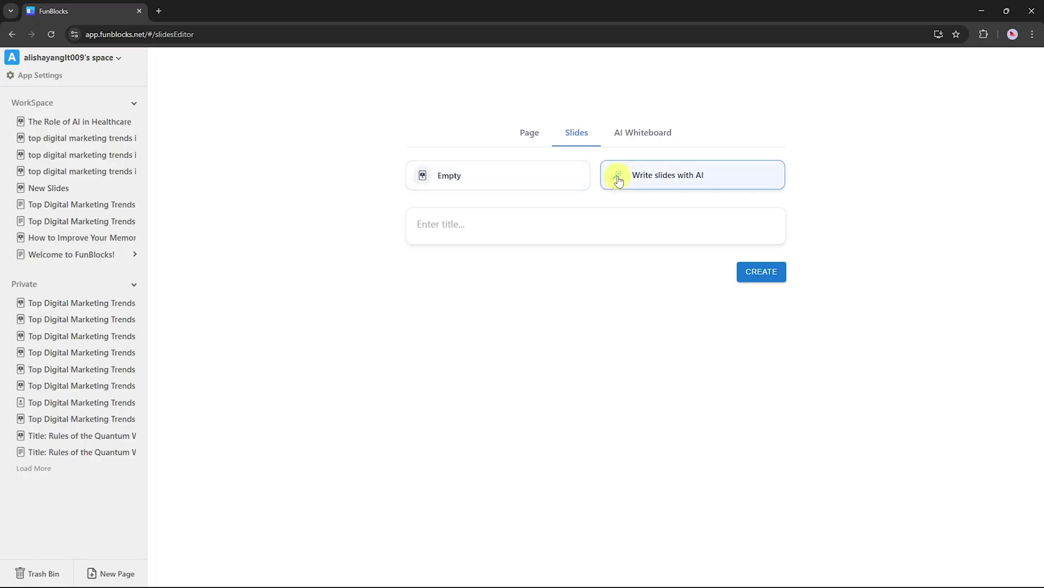
pyautogui.click(460, 174)
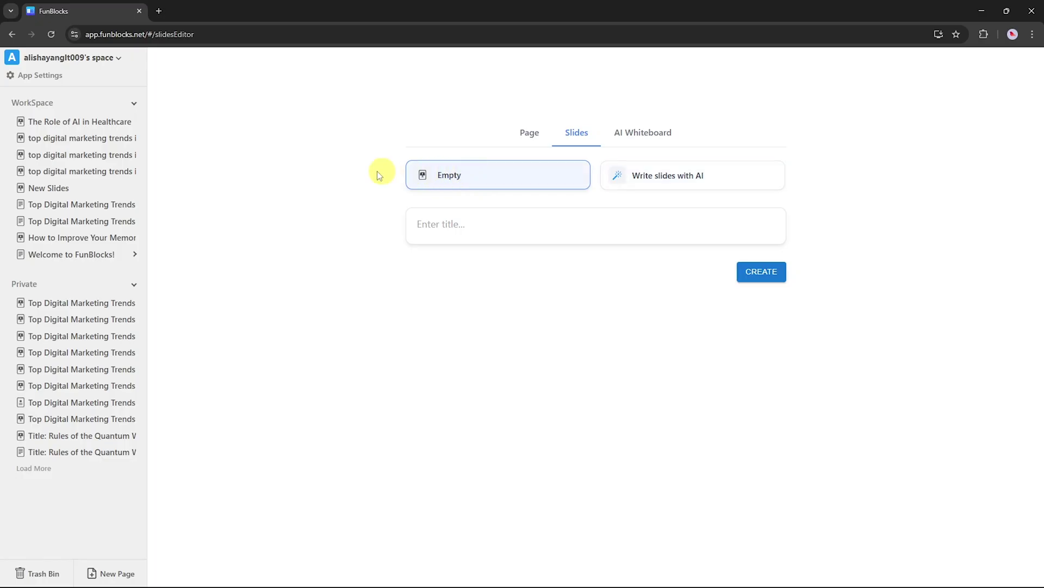
# Create an empty deck titled 'top digital marketing trends in 2025'.
pyautogui.click(471, 251)
pyautogui.write('top digital marketing trends')
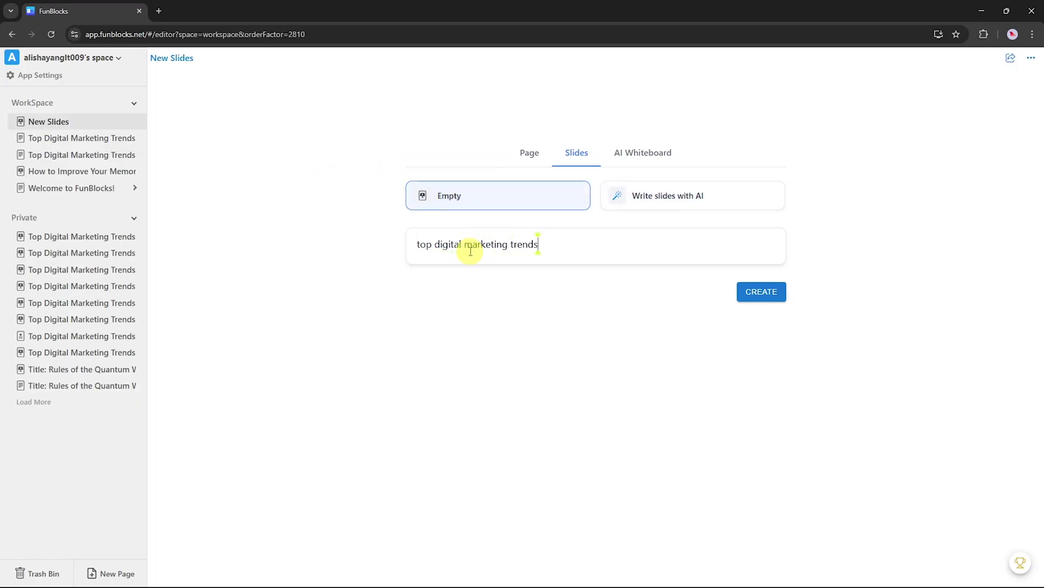
pyautogui.write(' in 2025')
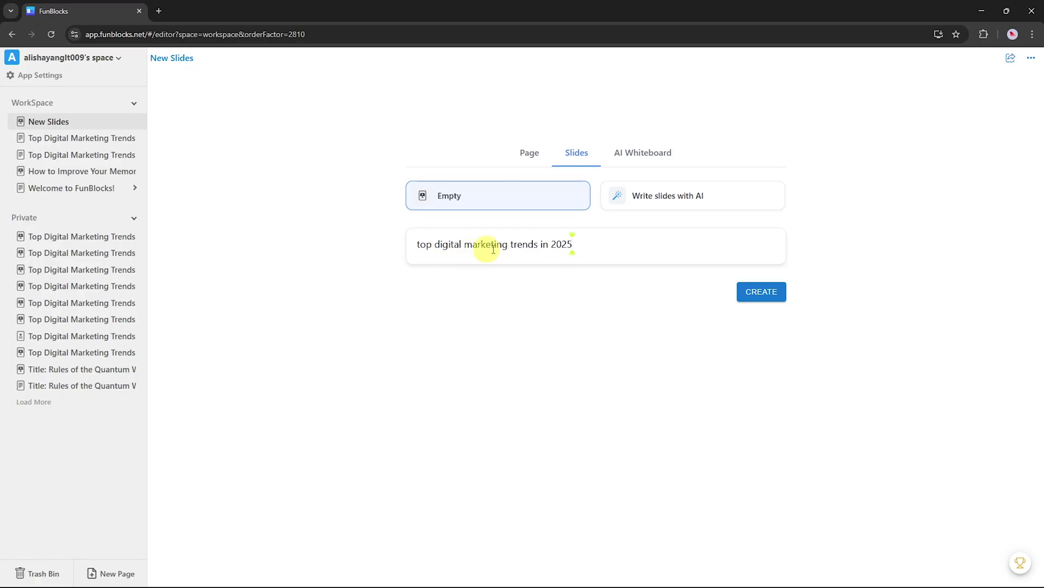
pyautogui.click(762, 292)
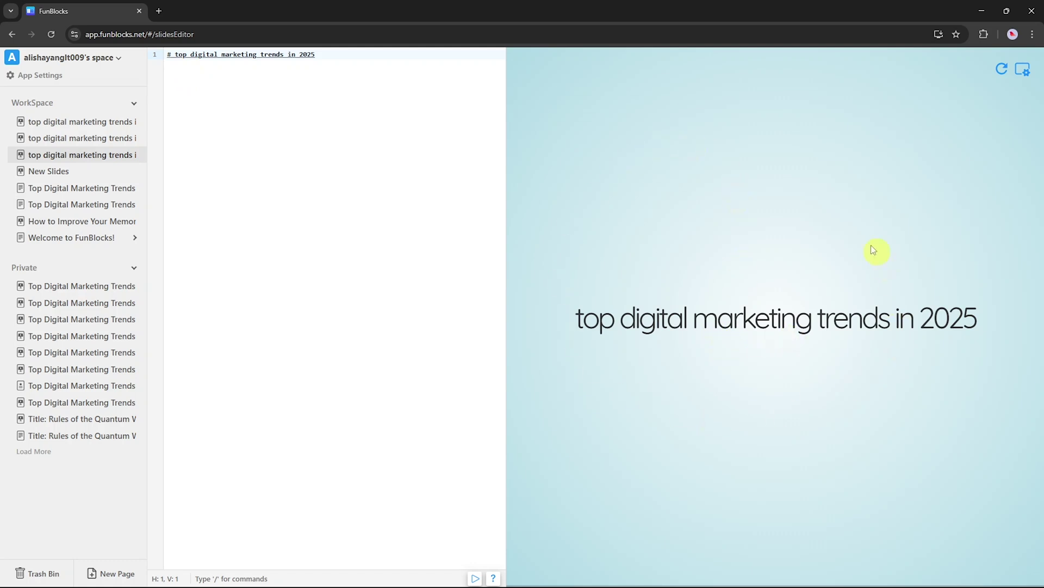
# Paste the prepared subtitle and Introduction markdown below the title, then select the Introduction section.
pyautogui.click(173, 70)
pyautogui.press('Return')
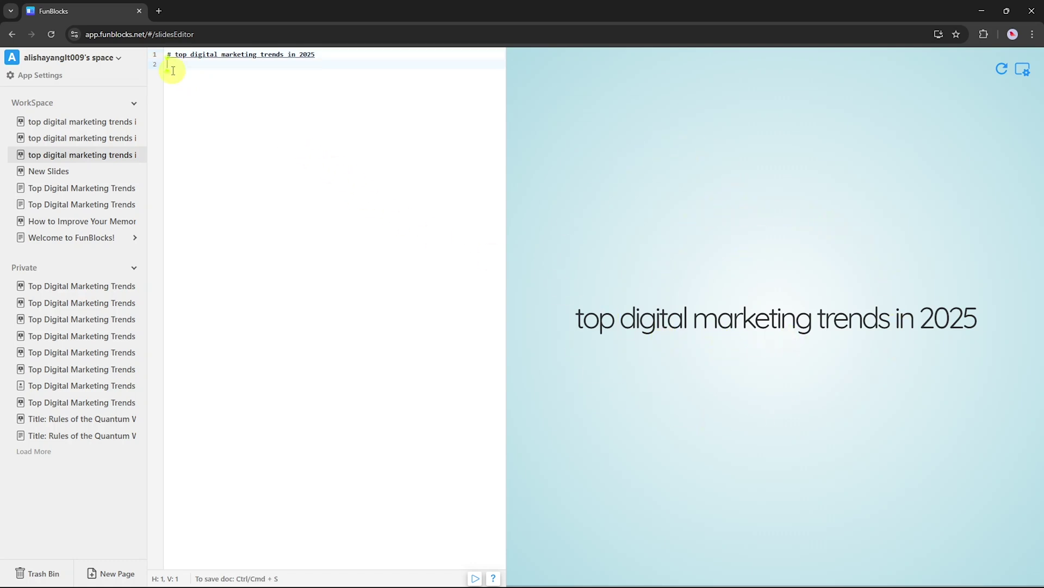
pyautogui.write('_Exploring the latest strategies shaping the digital marketing world_  ---  ## Introduction The digital marketing landscape in 2025 continues to evolve rapidly, driven by advancements in AI, changes in consumer behavior, and emerging technologies. Here’s a breakdown of the top trends that will shape the industry this year.')
pyautogui.write('v')
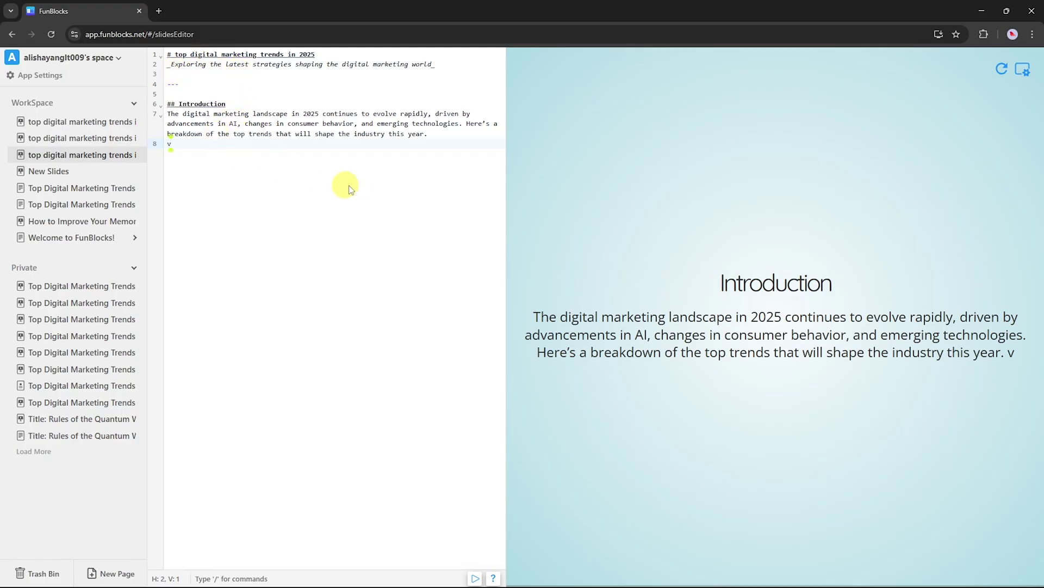
pyautogui.press('BackSpace')
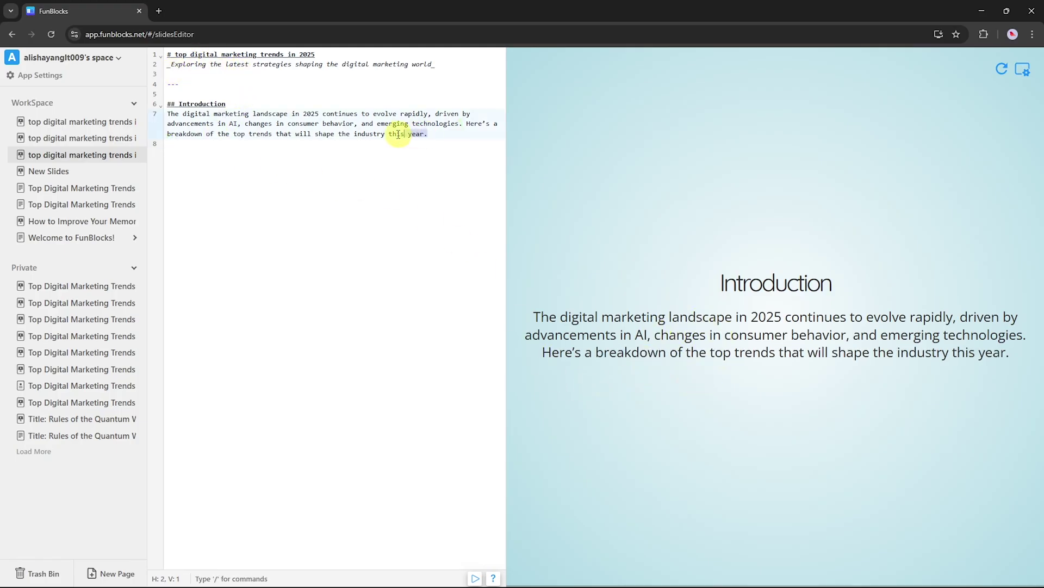
pyautogui.moveTo(428, 134); pyautogui.dragTo(167, 104)
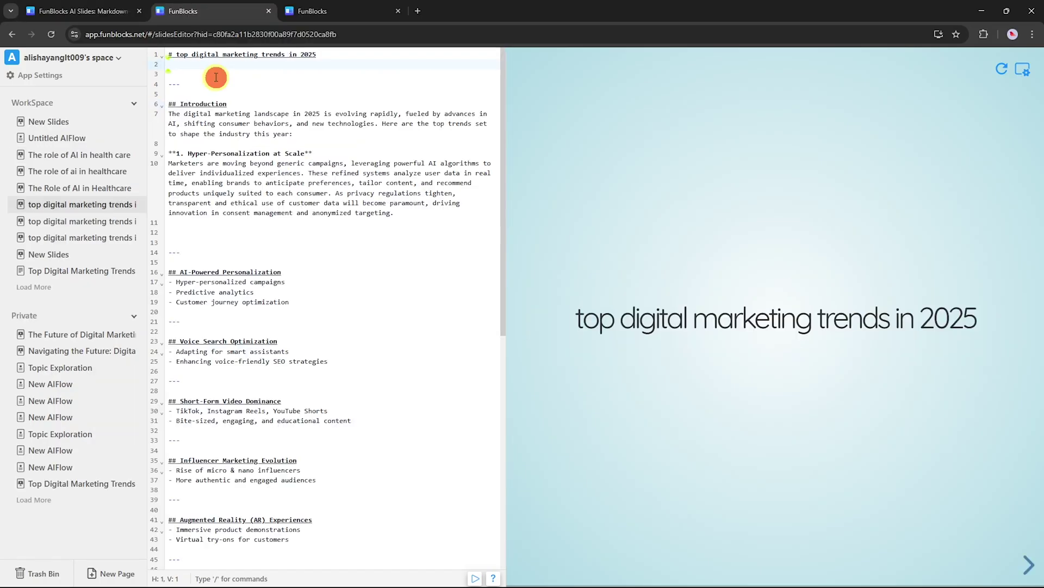
# Insert the DIGITAL MARKETING diagram image under the title and paste a paragraph below it.
pyautogui.click(190, 66)
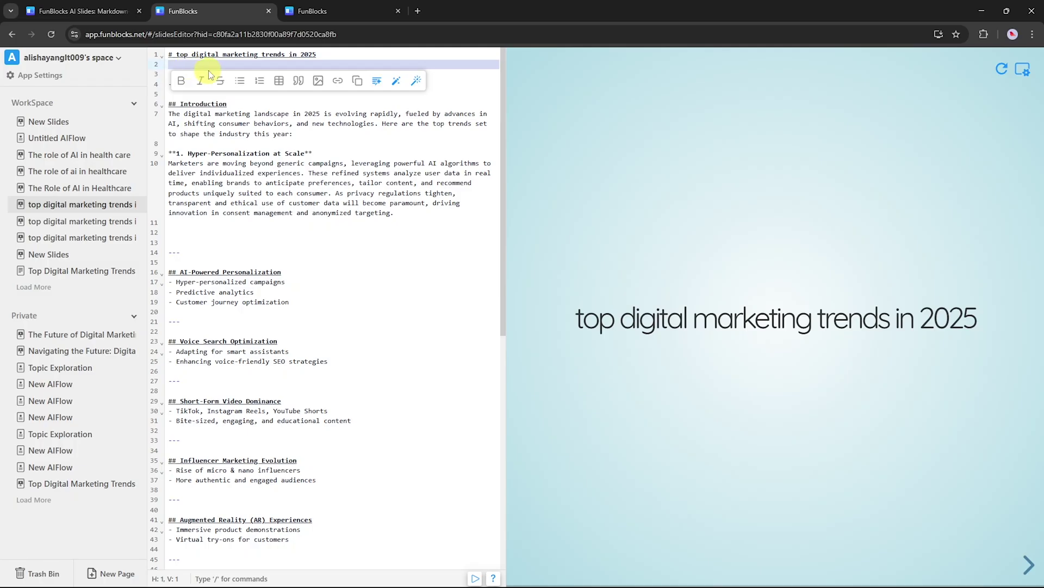
pyautogui.click(314, 76)
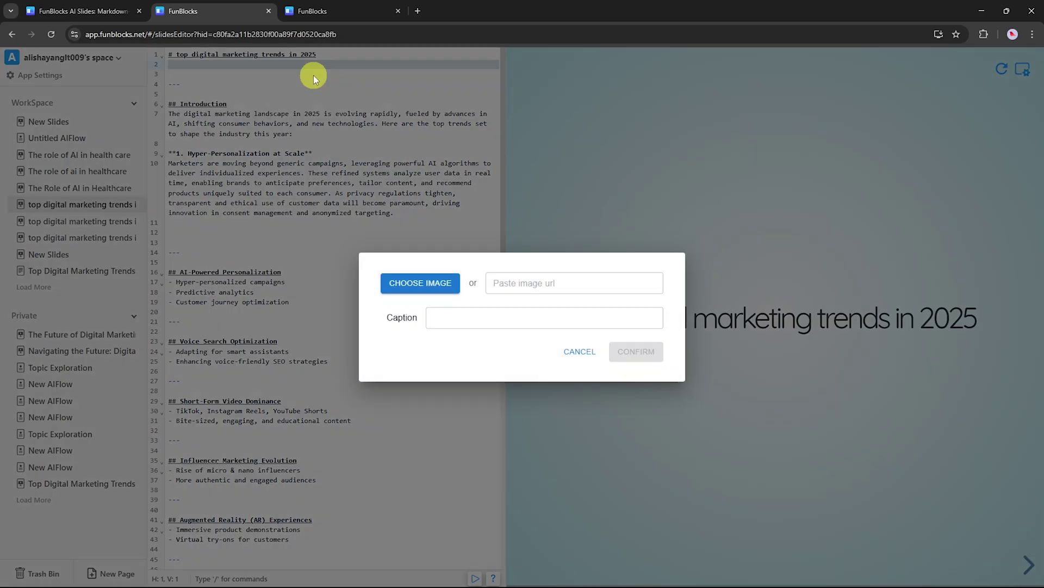
pyautogui.click(420, 282)
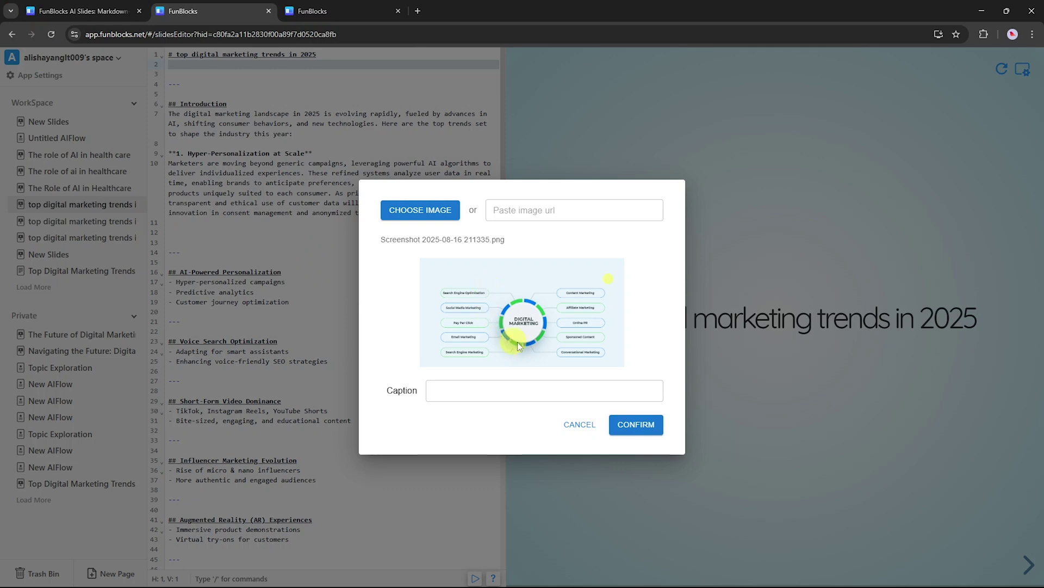
pyautogui.click(630, 426)
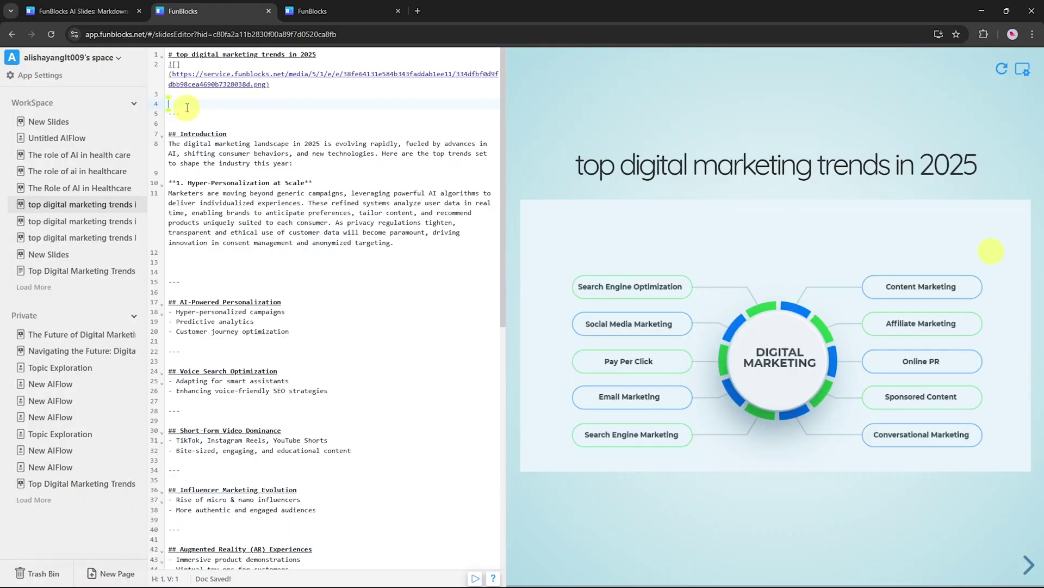
pyautogui.click(186, 105)
pyautogui.write('Digital marketing in 2025 will be defined by hyper-personalization, AI-driven content creation, and immersive experiences. Businesses will increasingly leverage advanced analytics, voice search optimization, and interactive video to engage audiences more effectively. Social commerce will continue to grow, integrating shopping seamlessly into social platforms, while emerging technologies like AR and VR will enhance customer interaction and brand storytelling.')
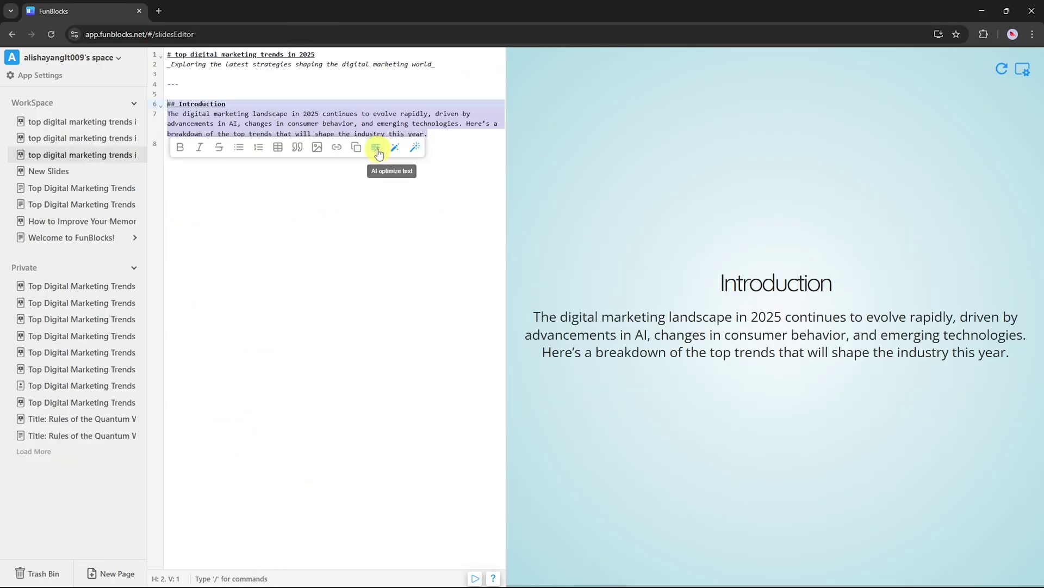
# Accept an AI rewrite of the Introduction describing a rapidly evolving, AI-fueled 2025 landscape.
pyautogui.click(377, 148)
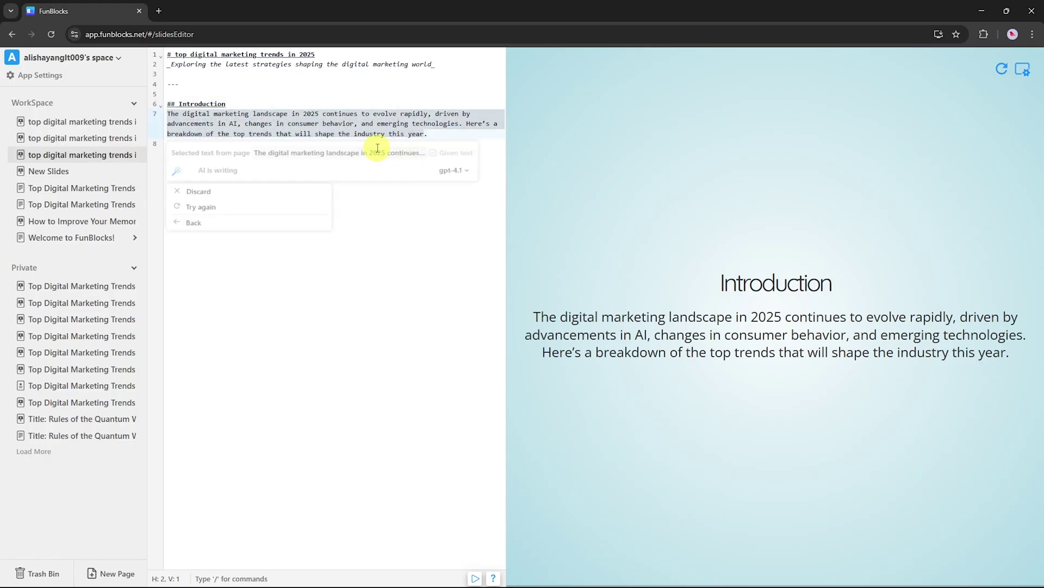
pyautogui.click(463, 173)
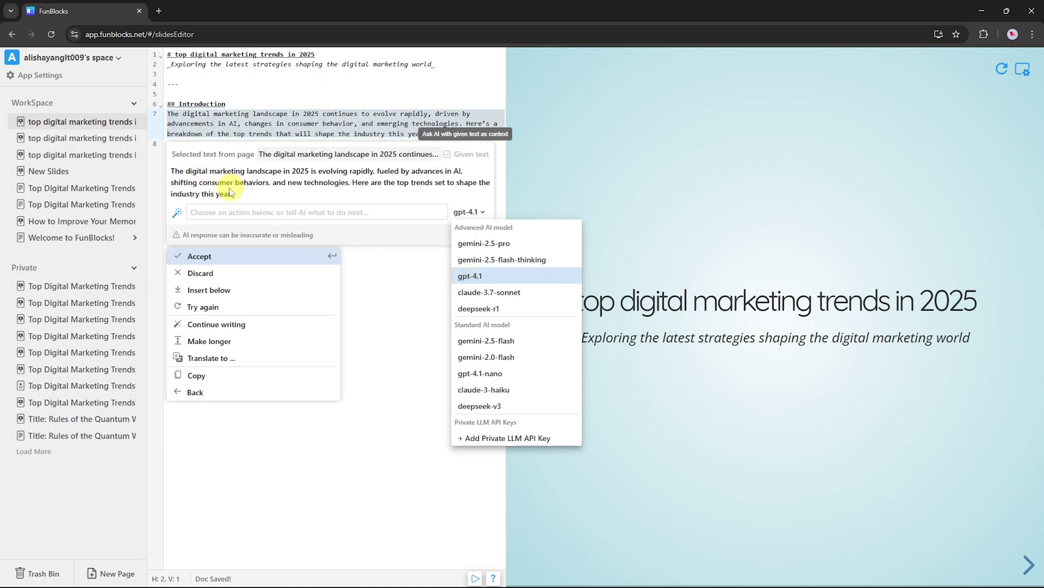
pyautogui.press('Return')
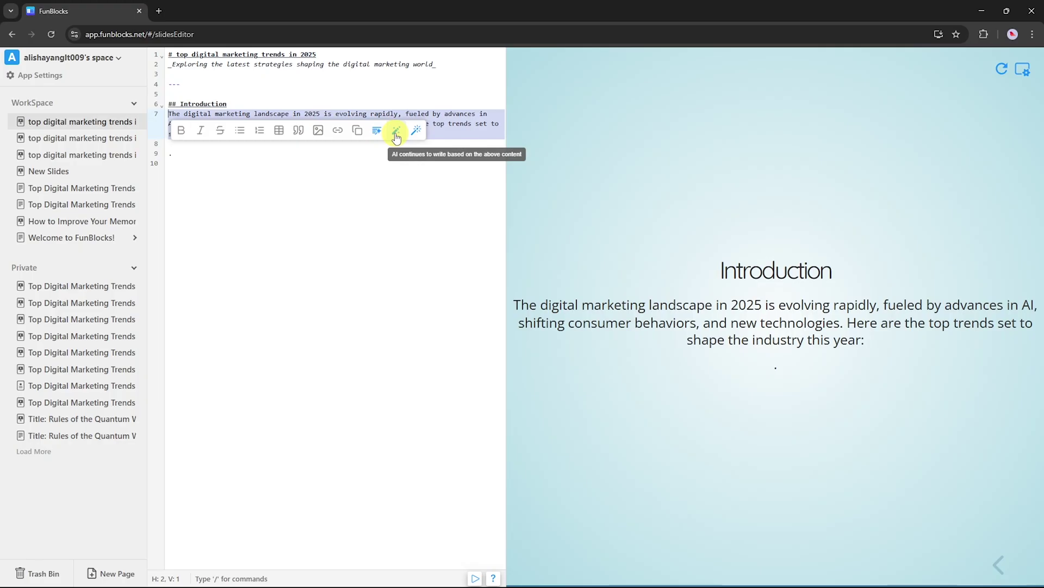
# Have AI continue writing the trend slides and insert AI speaker notes below the Hyper-Personalization paragraph.
pyautogui.click(395, 133)
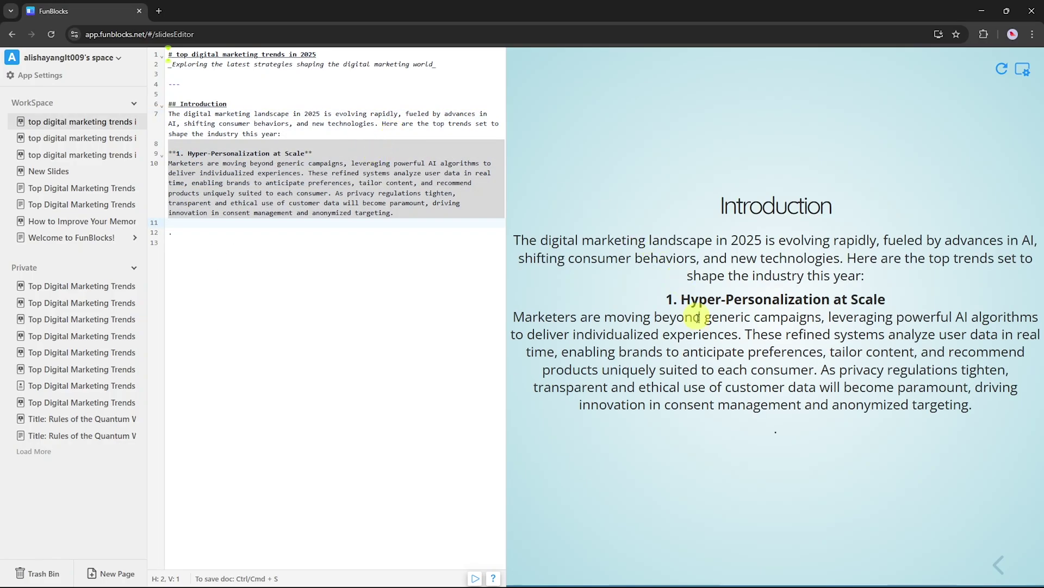
pyautogui.click(679, 351)
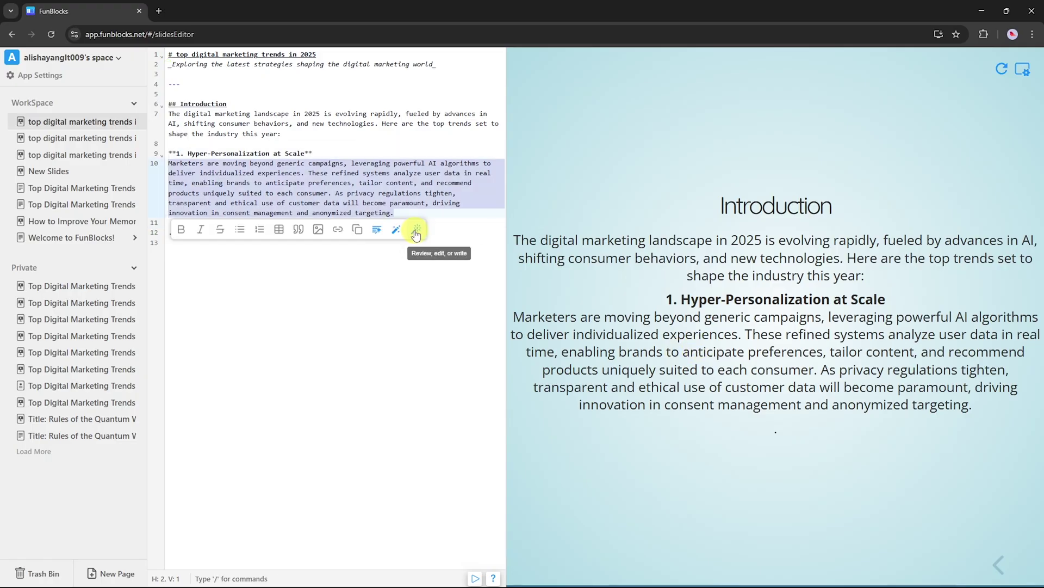
pyautogui.click(417, 233)
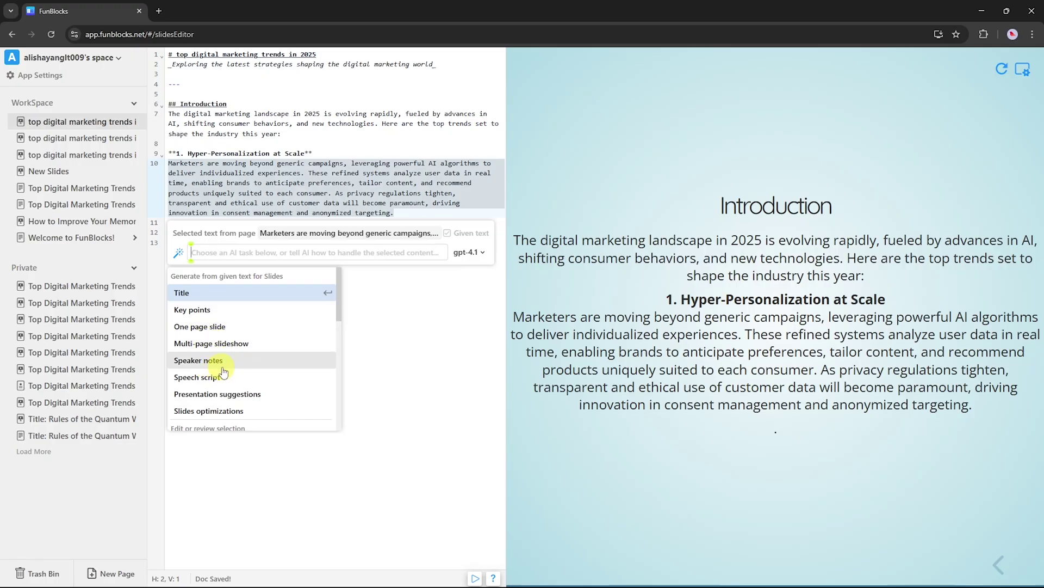
pyautogui.scroll(-3, 224, 372)
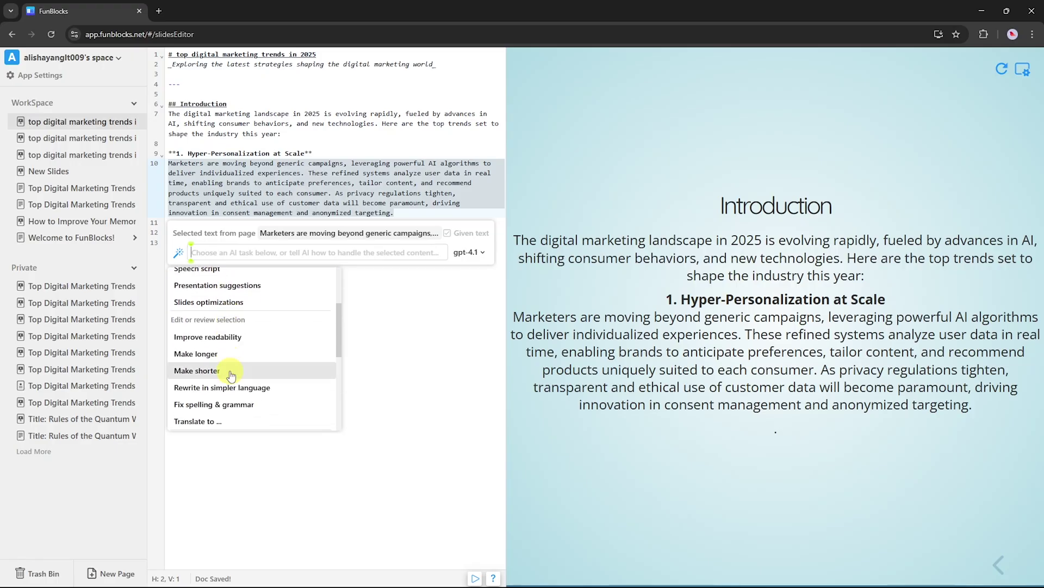
pyautogui.scroll(-2, 231, 375)
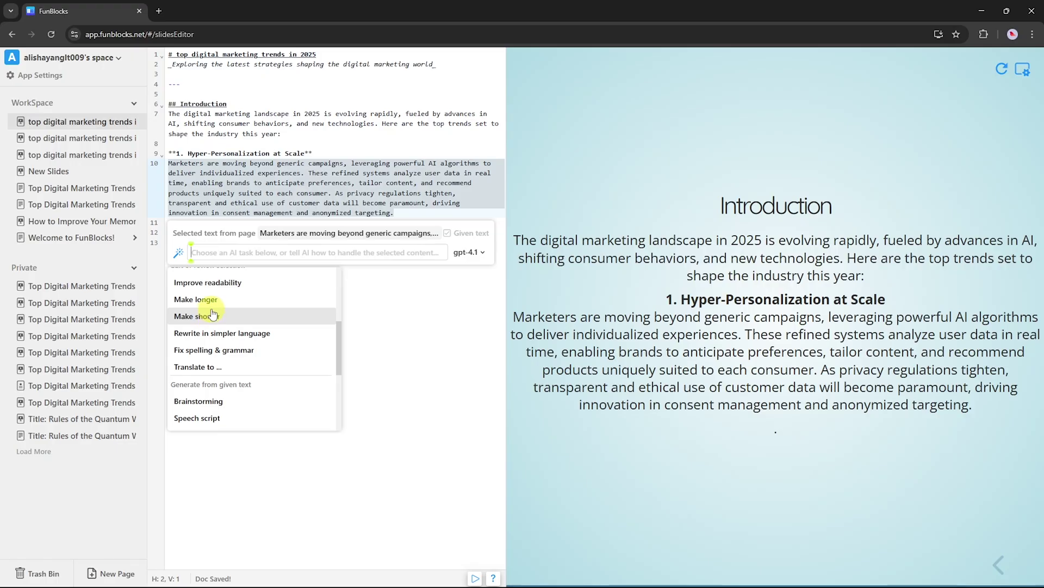
pyautogui.scroll(-2, 234, 351)
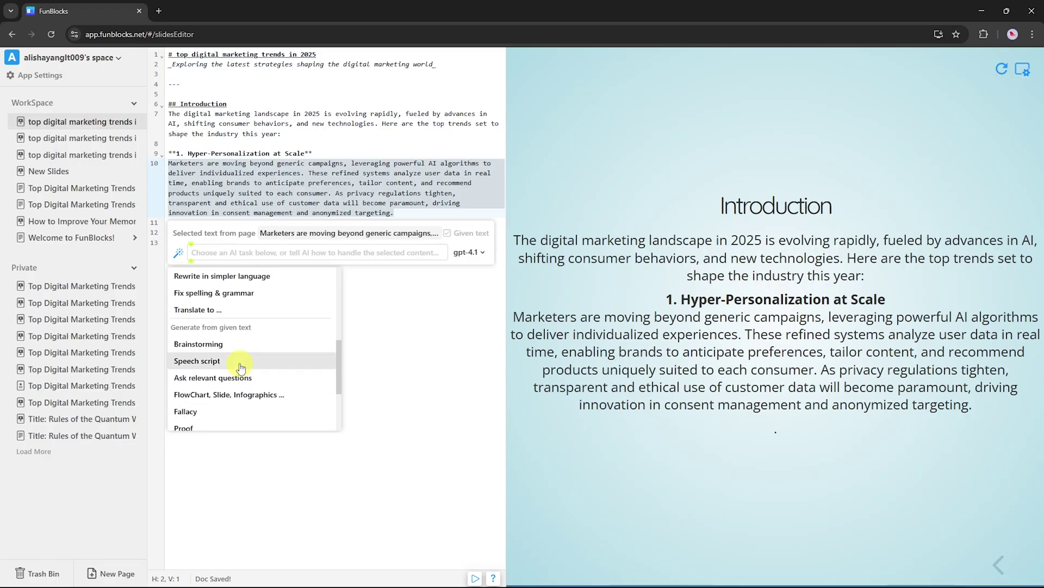
pyautogui.scroll(8, 242, 359)
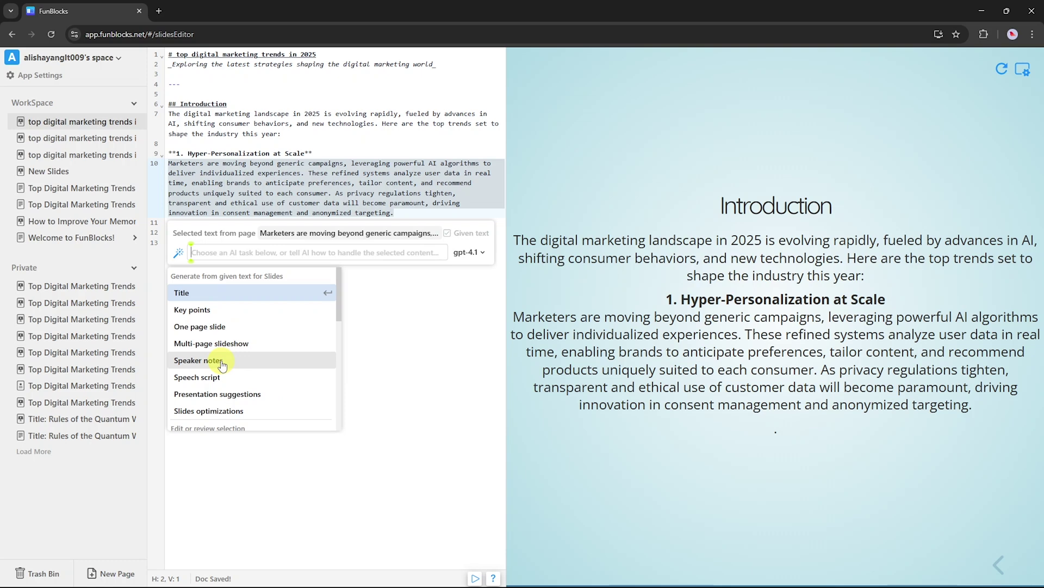
pyautogui.click(222, 360)
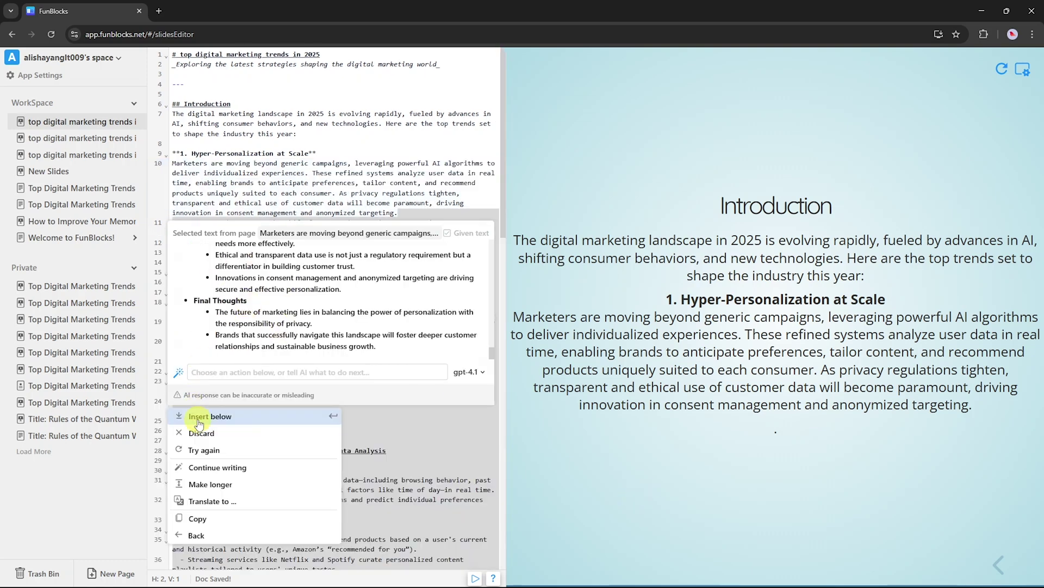
pyautogui.click(179, 478)
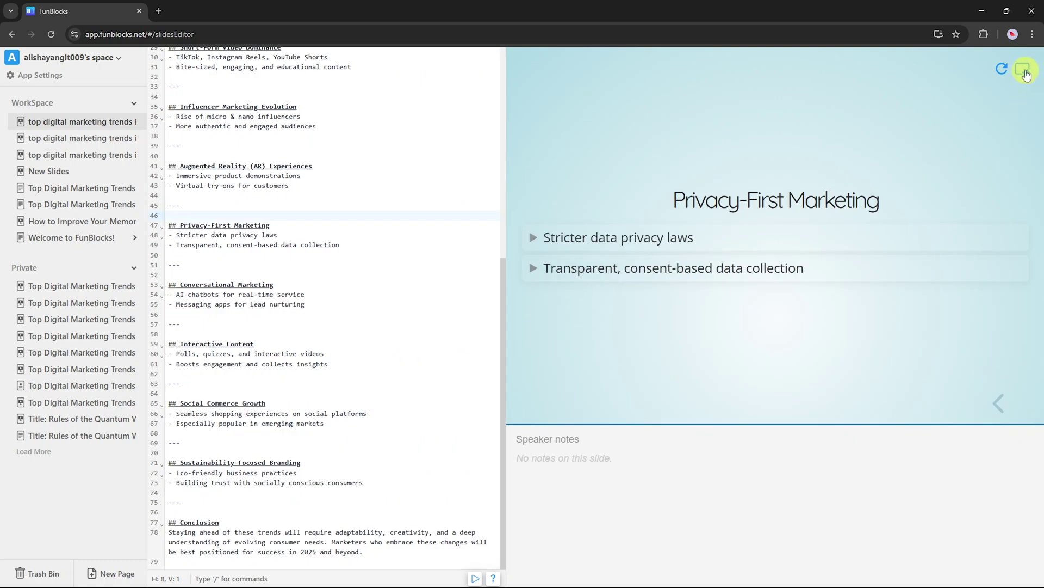
# Try the white, league and solarized themes, then apply a dark theme with purple headings.
pyautogui.click(1022, 70)
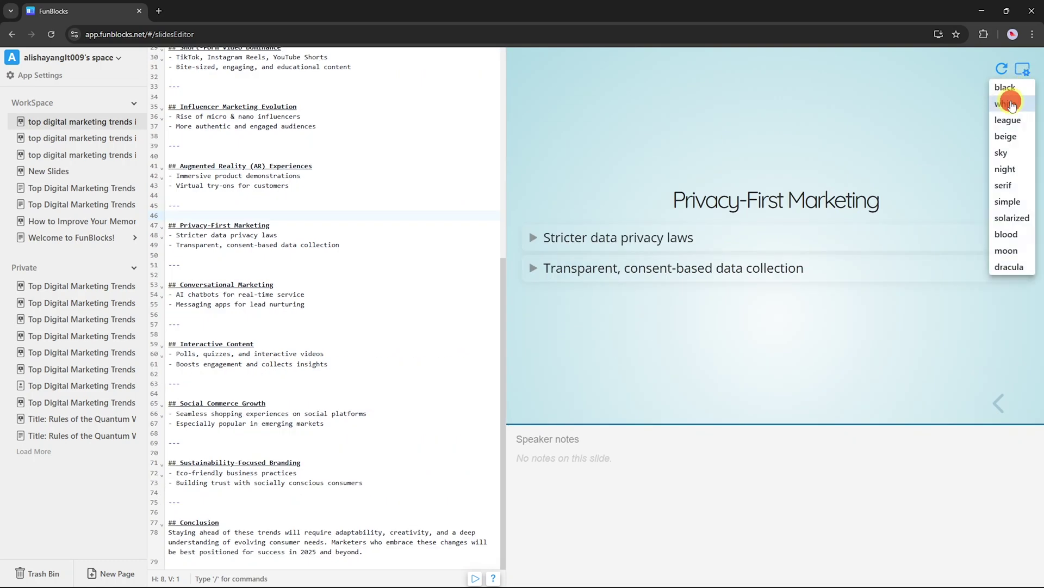
pyautogui.click(1011, 104)
pyautogui.click(1023, 69)
pyautogui.click(1008, 120)
pyautogui.click(1023, 69)
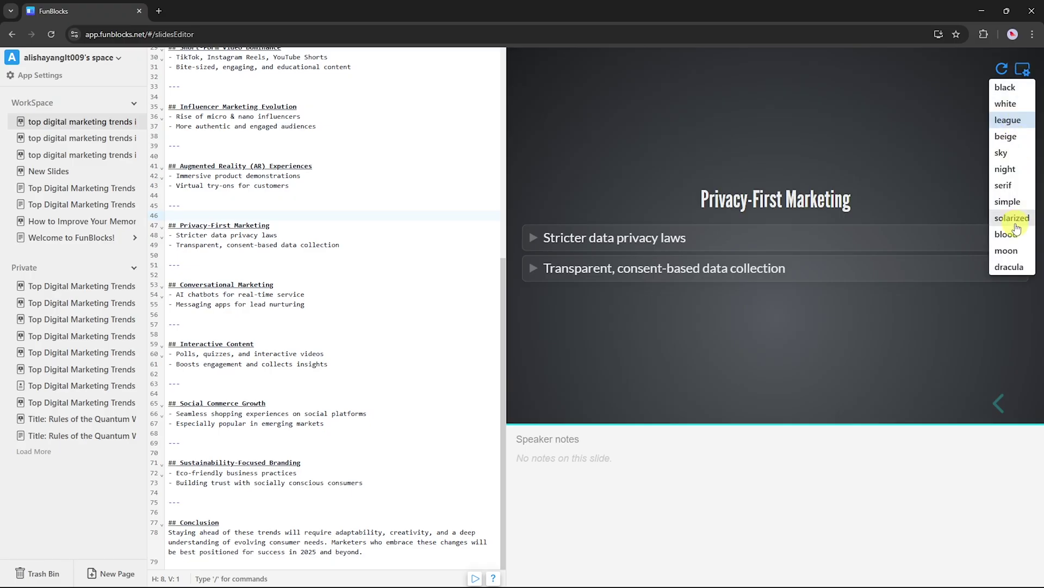
pyautogui.click(1012, 218)
pyautogui.click(1022, 69)
pyautogui.click(1006, 234)
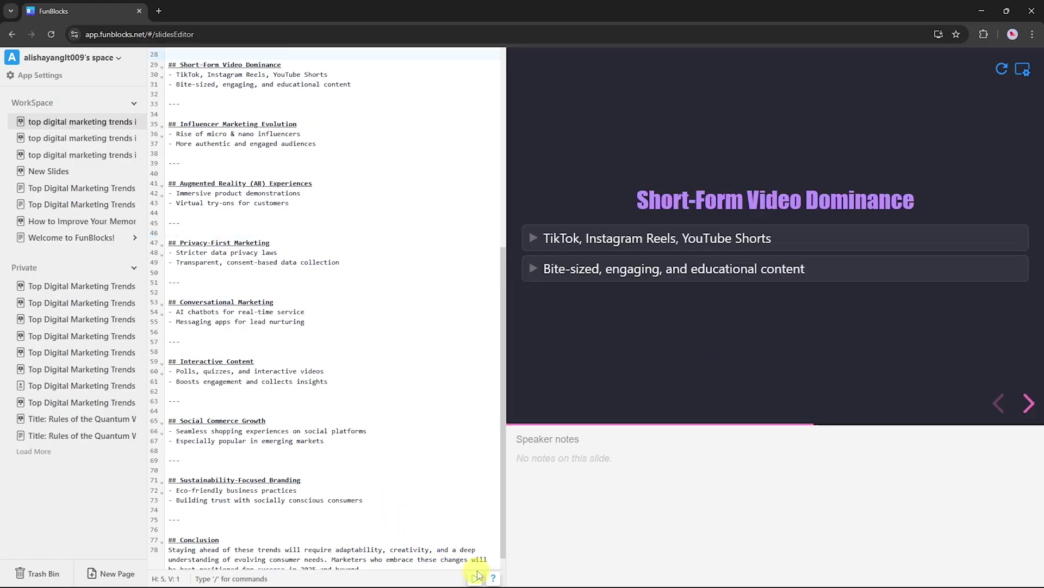
# Present the deck in a new tab and step through to the final slide.
pyautogui.click(476, 576)
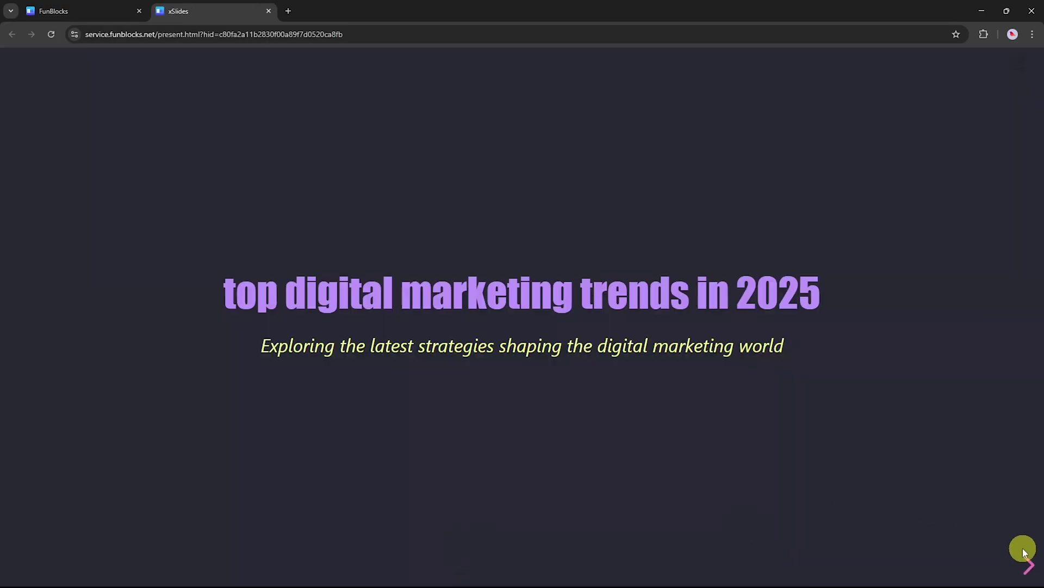
pyautogui.click(1026, 560)
pyautogui.click(1026, 560)
pyautogui.click(1026, 560)
pyautogui.click(1027, 564)
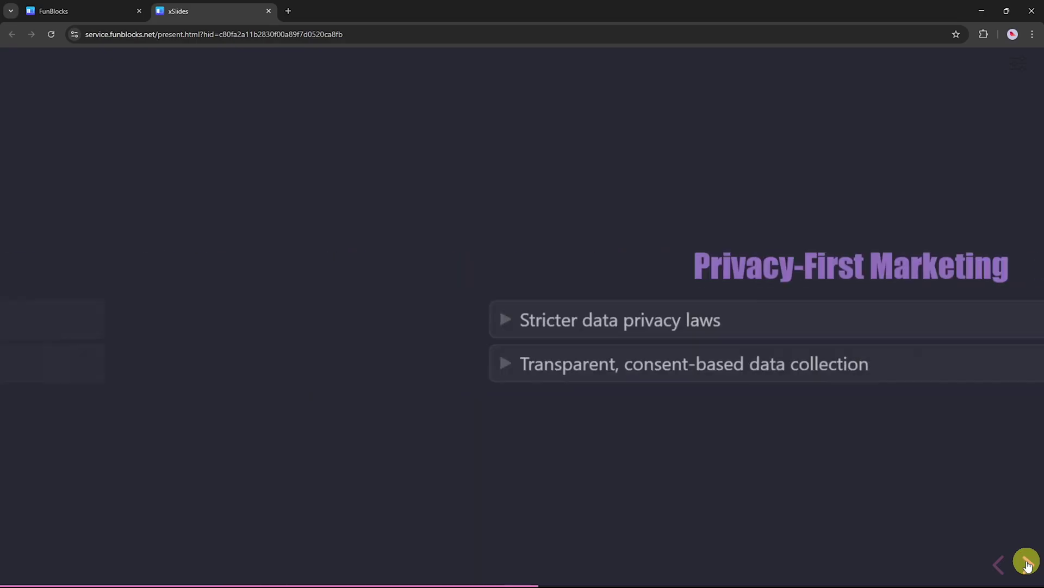
pyautogui.click(1027, 564)
# Turn on speaker notes in the presentation's Display Settings.
pyautogui.click(1016, 67)
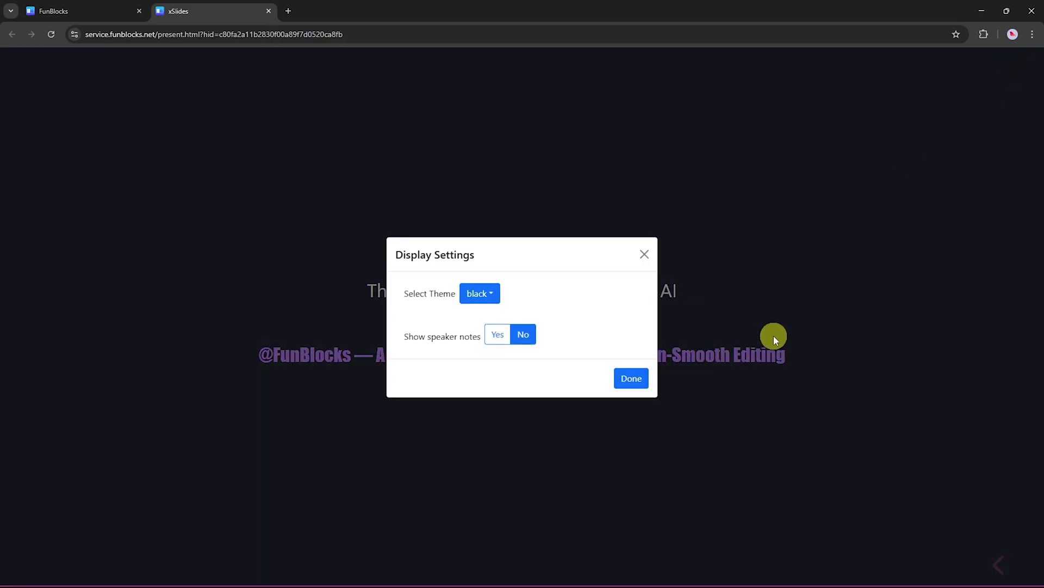
pyautogui.click(497, 334)
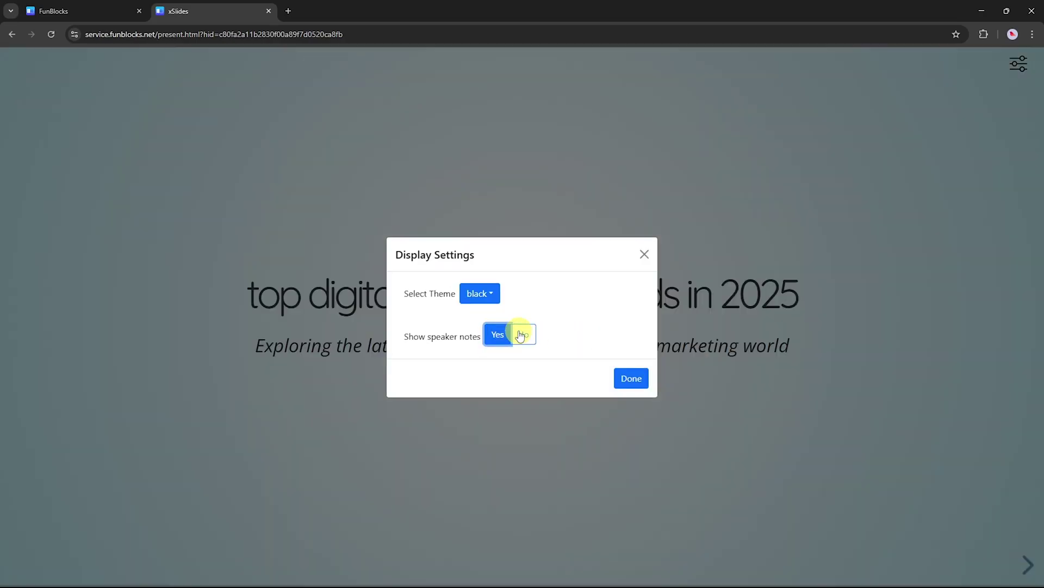
pyautogui.click(728, 384)
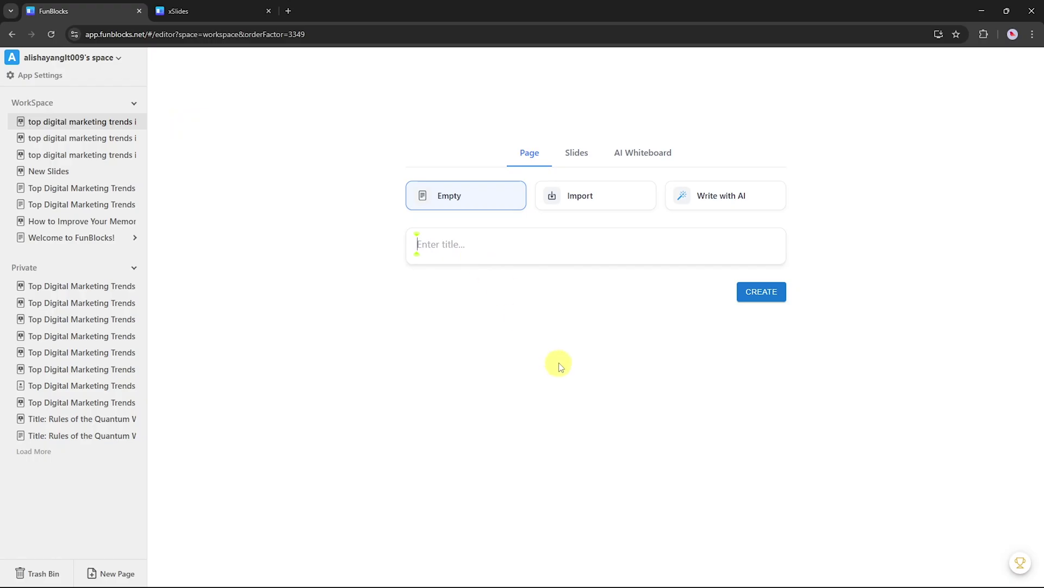
# Create an AI-written Slides deck titled 'The role of AI in health care'.
pyautogui.click(577, 154)
pyautogui.click(619, 195)
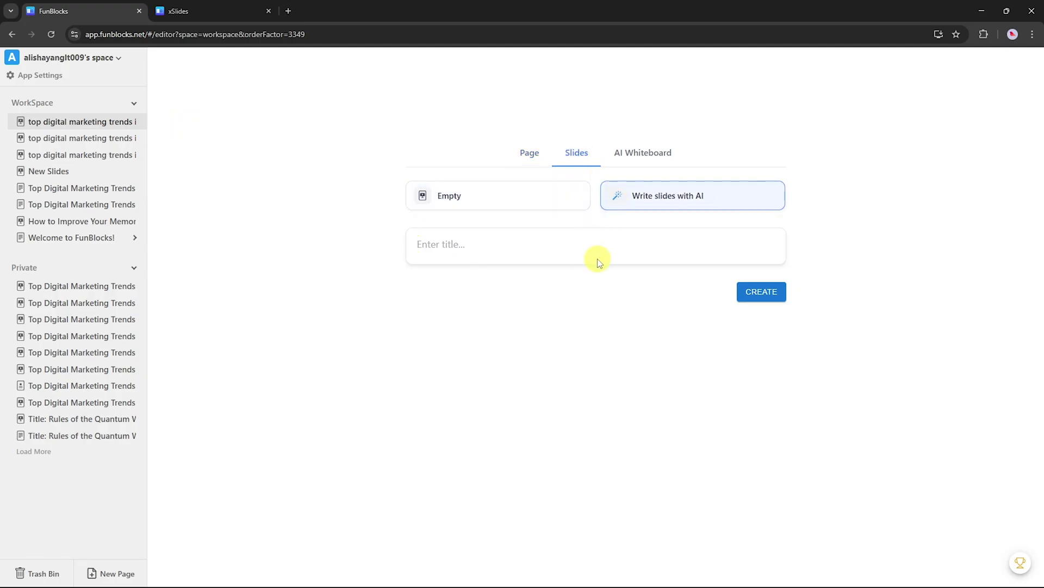
pyautogui.click(468, 247)
pyautogui.write('The role of AI in health care')
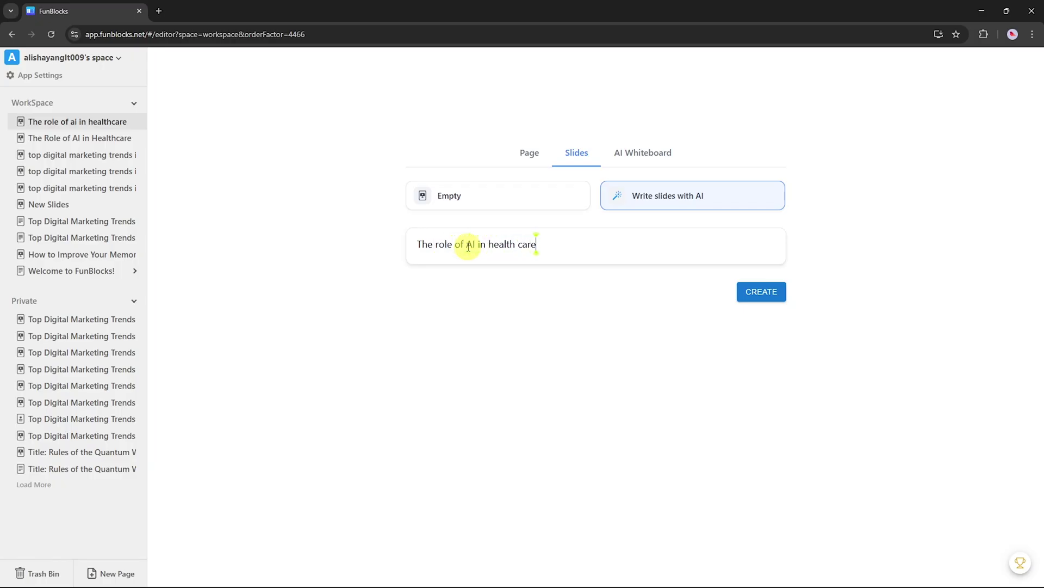
pyautogui.click(767, 292)
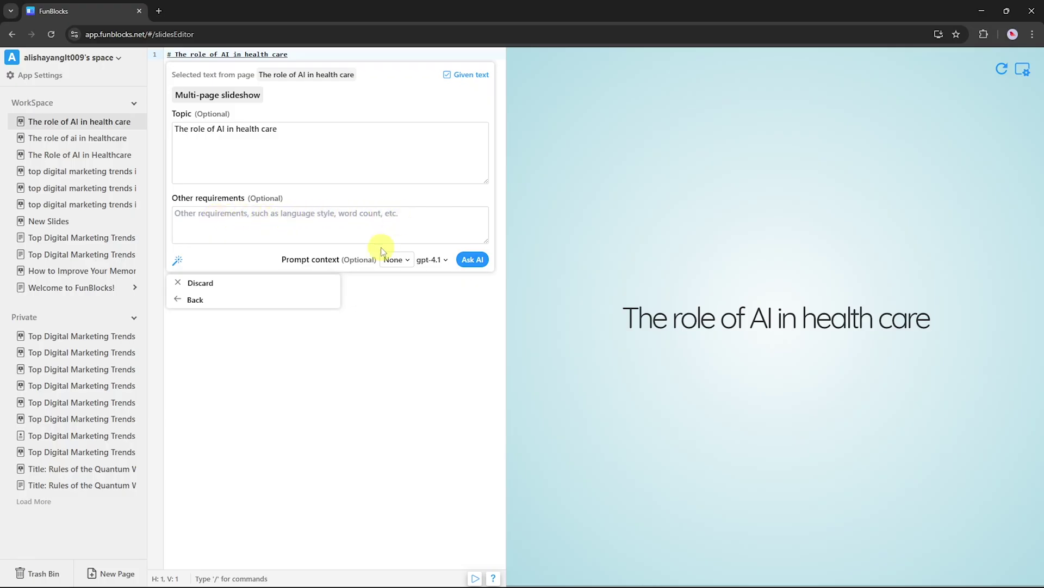
# Send the slideshow request to gpt-4.1 and accept the generated health care deck.
pyautogui.click(389, 259)
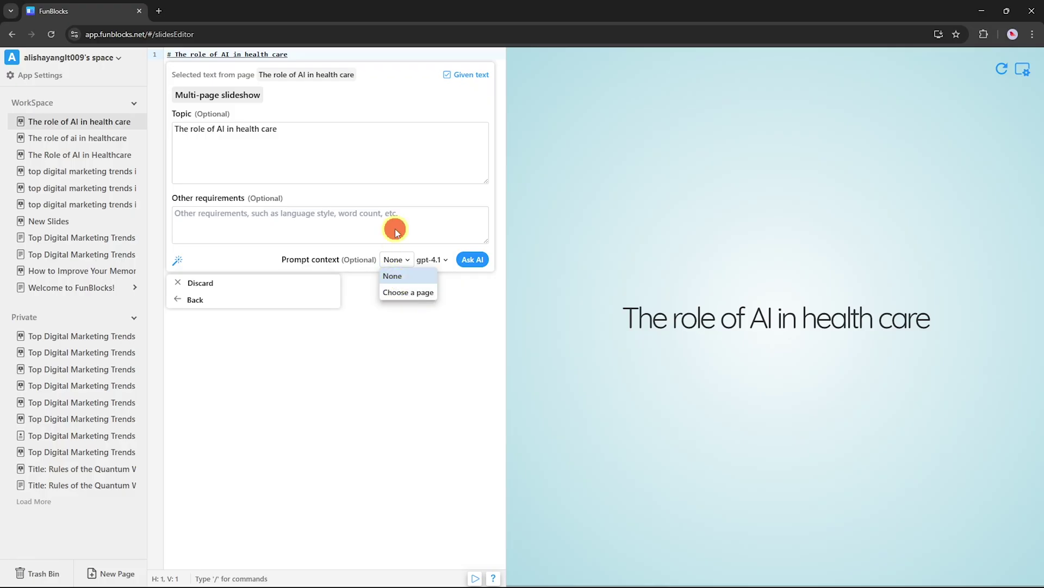
pyautogui.click(428, 259)
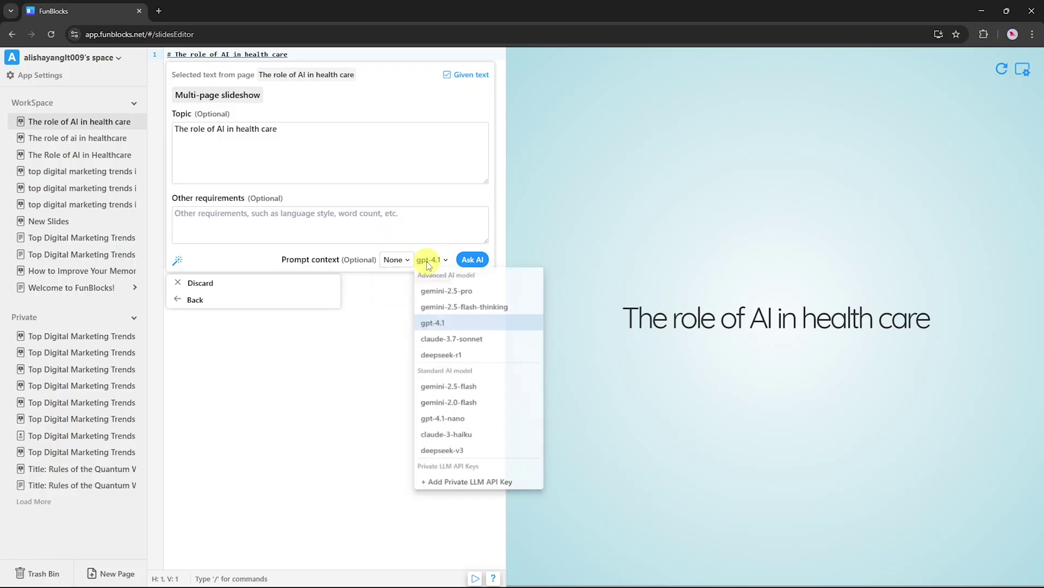
pyautogui.click(429, 324)
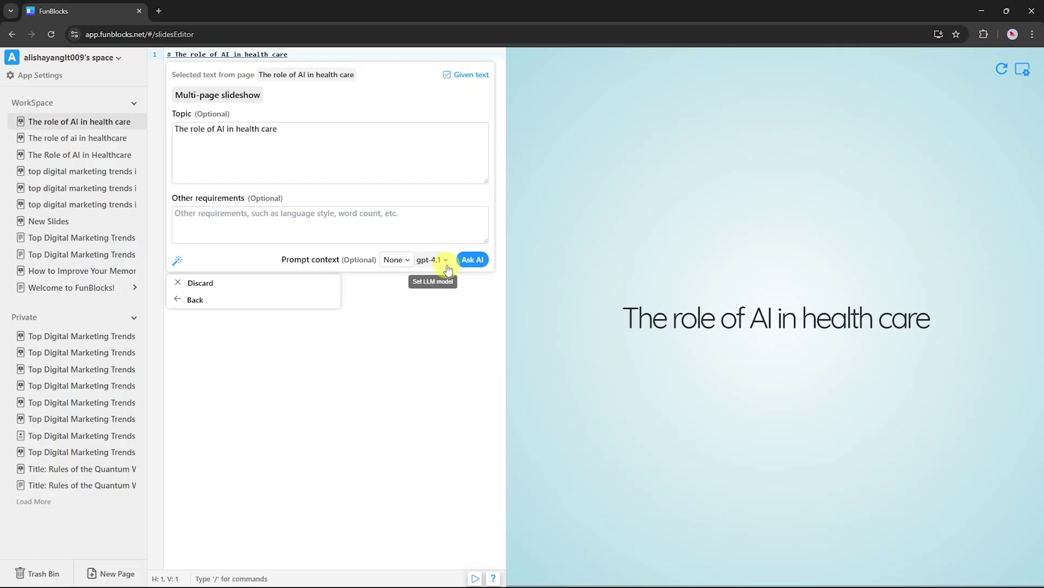
pyautogui.click(465, 259)
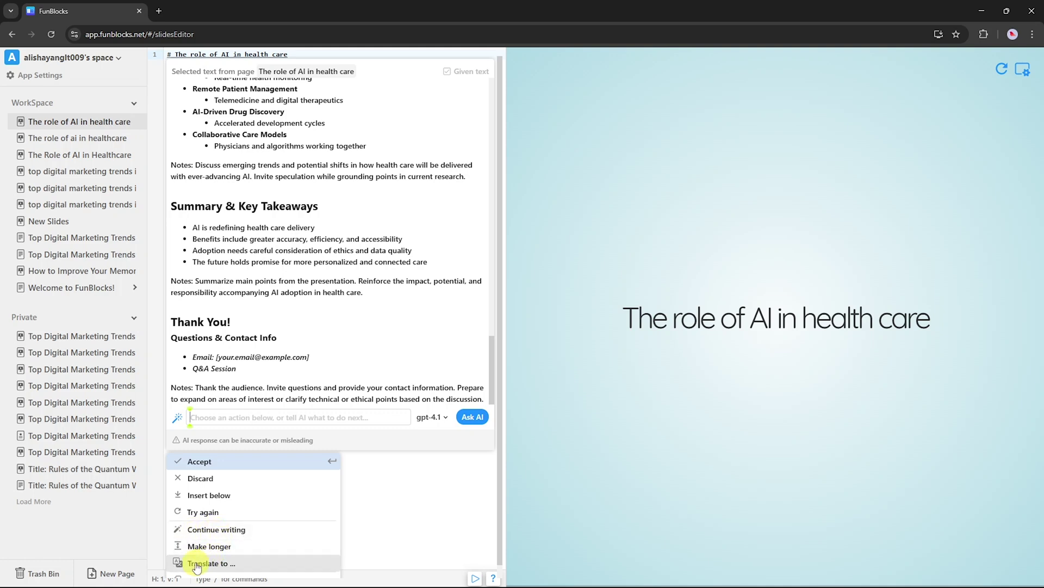
pyautogui.click(197, 462)
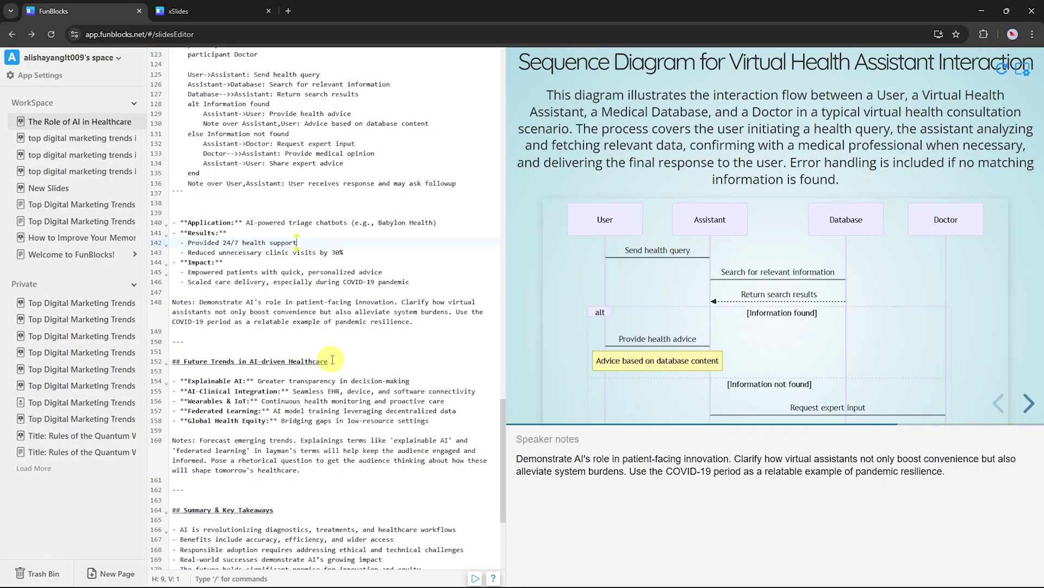
# Generate a Mermaid flowchart from the Future Trends in AI-driven Healthcare heading and accept it into the slide.
pyautogui.click(195, 360)
pyautogui.tripleClick(195, 361)
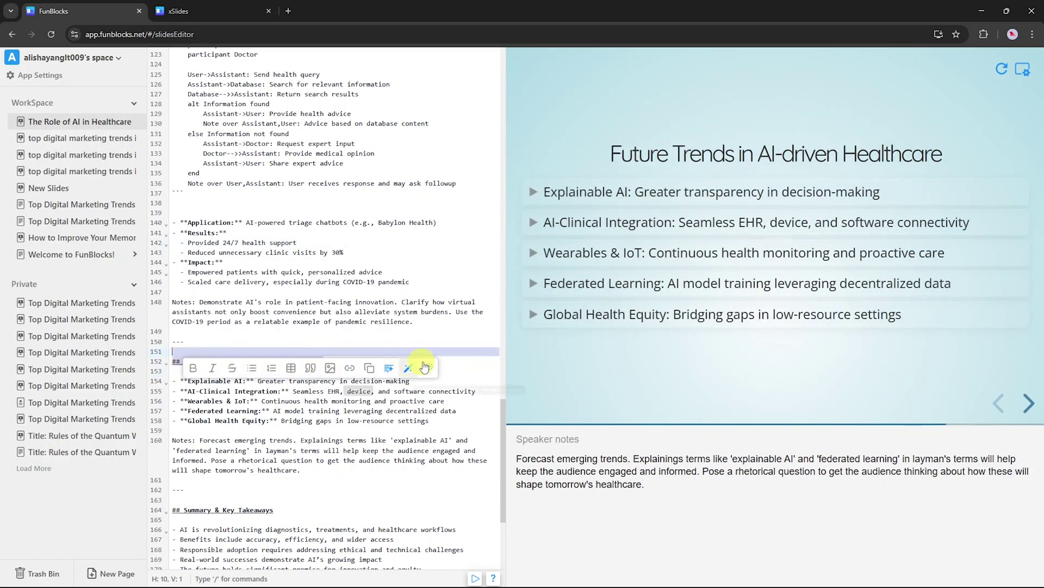
pyautogui.click(420, 366)
pyautogui.scroll(-5, 251, 489)
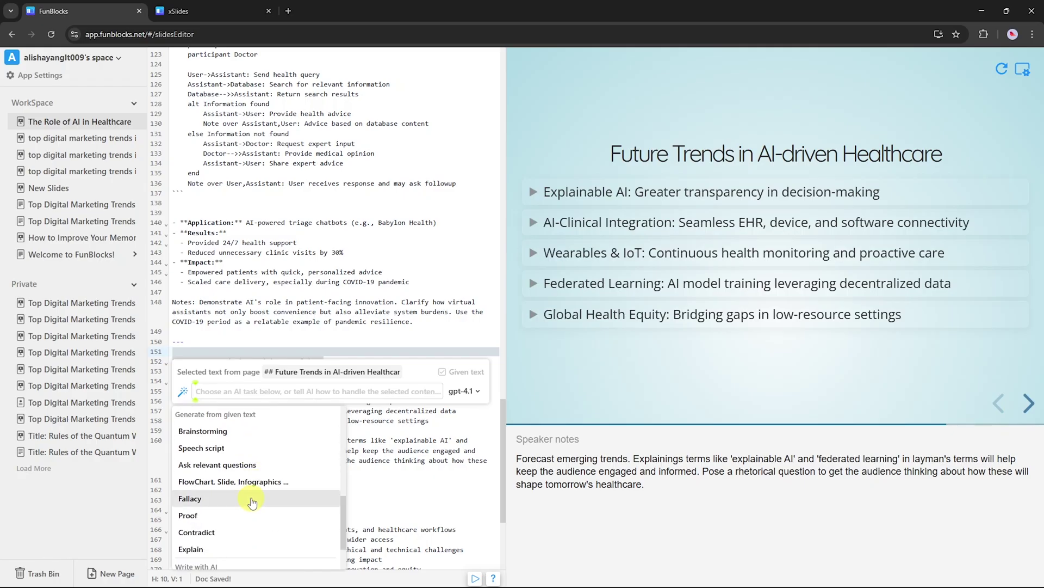
pyautogui.moveTo(251, 481)
pyautogui.click(375, 482)
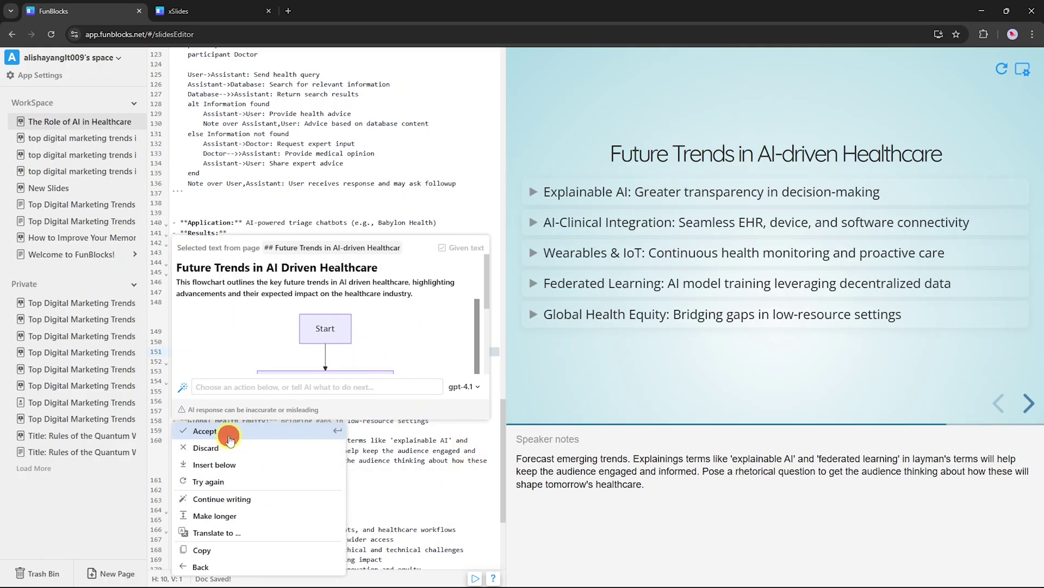
pyautogui.click(228, 435)
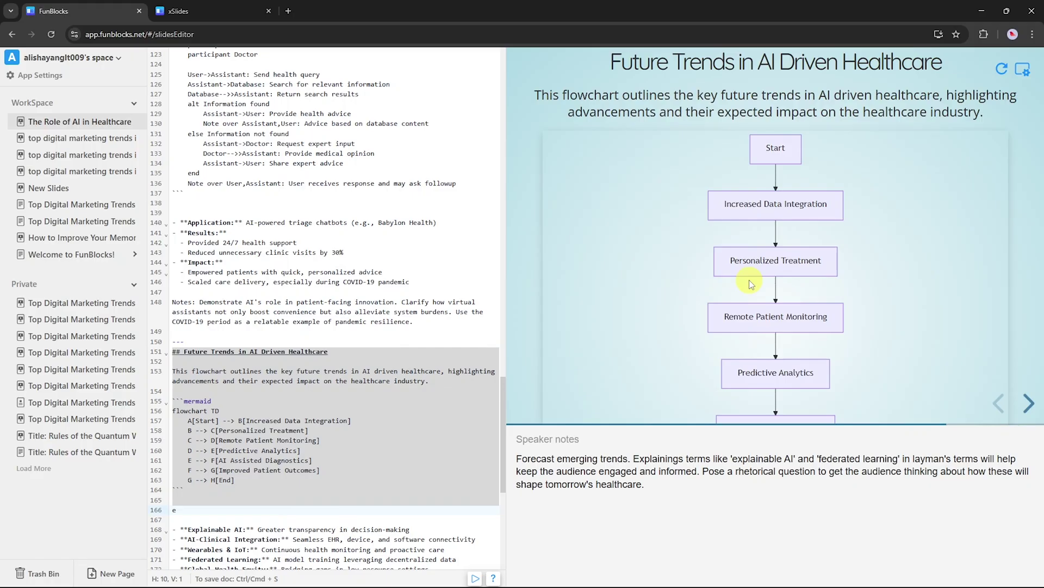
# Review the Summary & Key Takeaways slide and the closing Thank You slide.
pyautogui.scroll(-3, 415, 473)
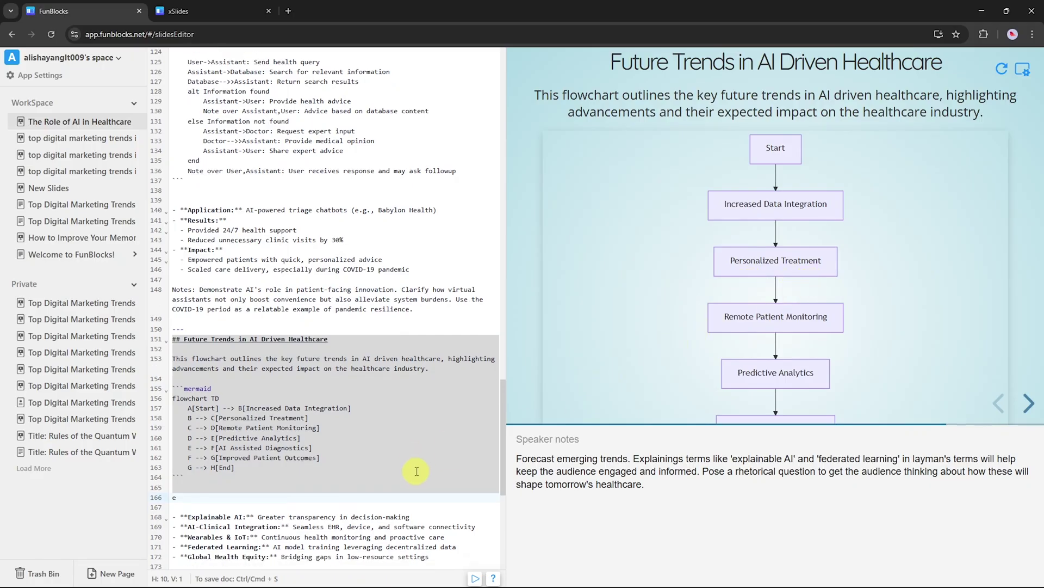
pyautogui.click(465, 474)
pyautogui.scroll(-3, 466, 474)
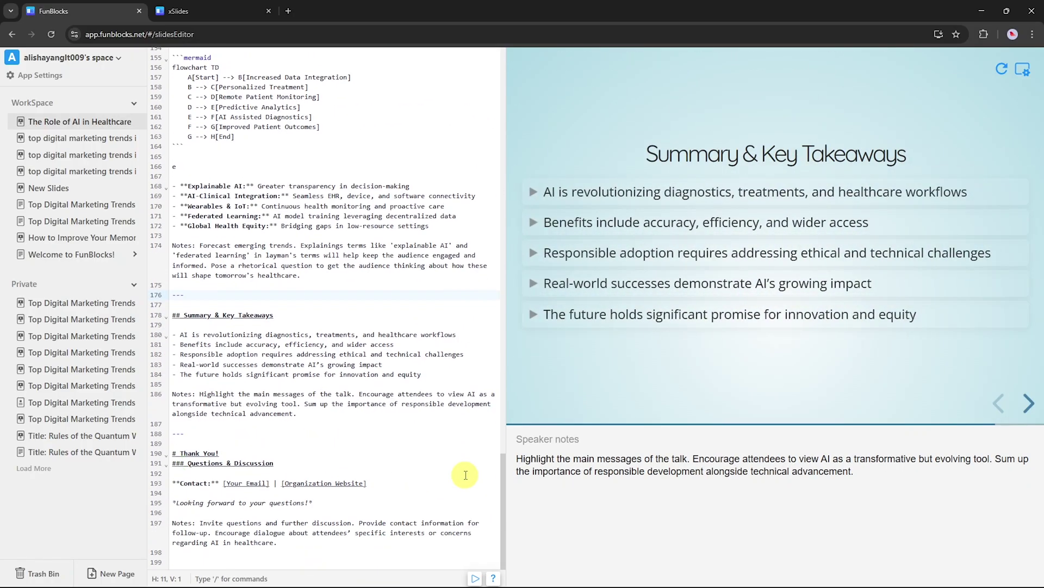
pyautogui.click(355, 551)
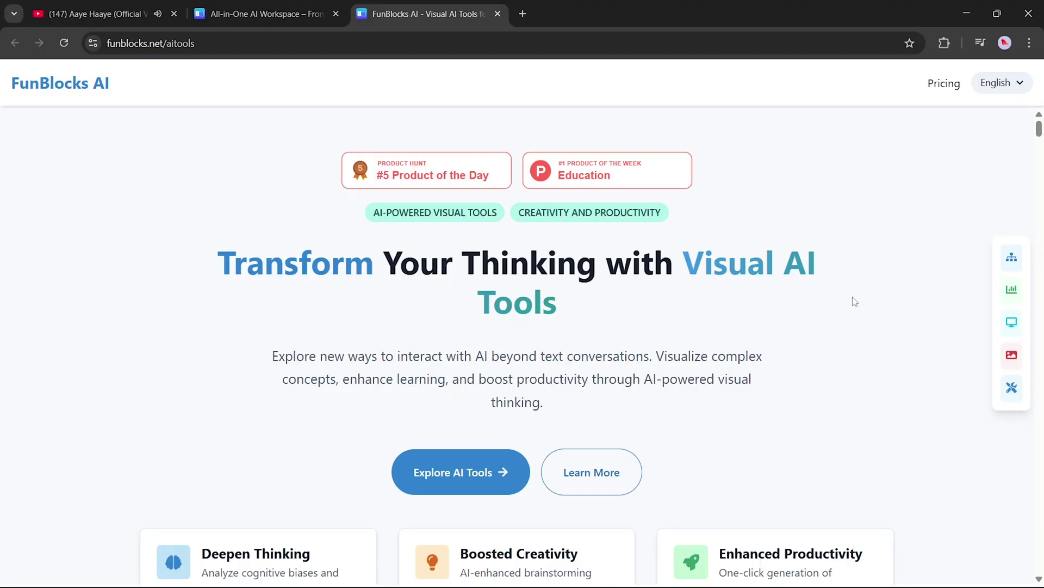
# Browse the FunBlocks AI tools page, then open the top_digital_marketing_trends_2025 document from AI Docs.
pyautogui.scroll(-2, 855, 301)
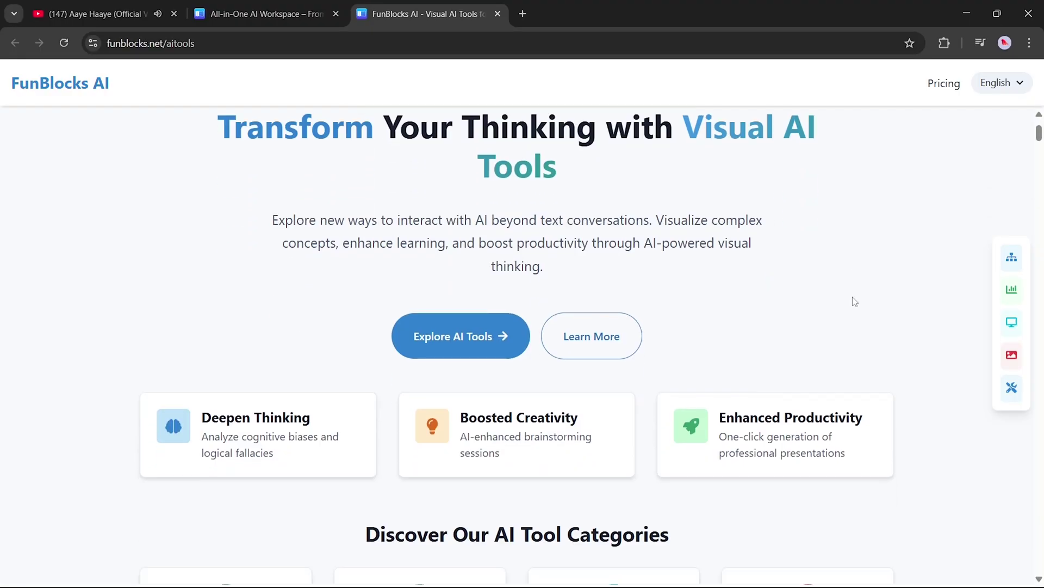
pyautogui.scroll(-4, 855, 301)
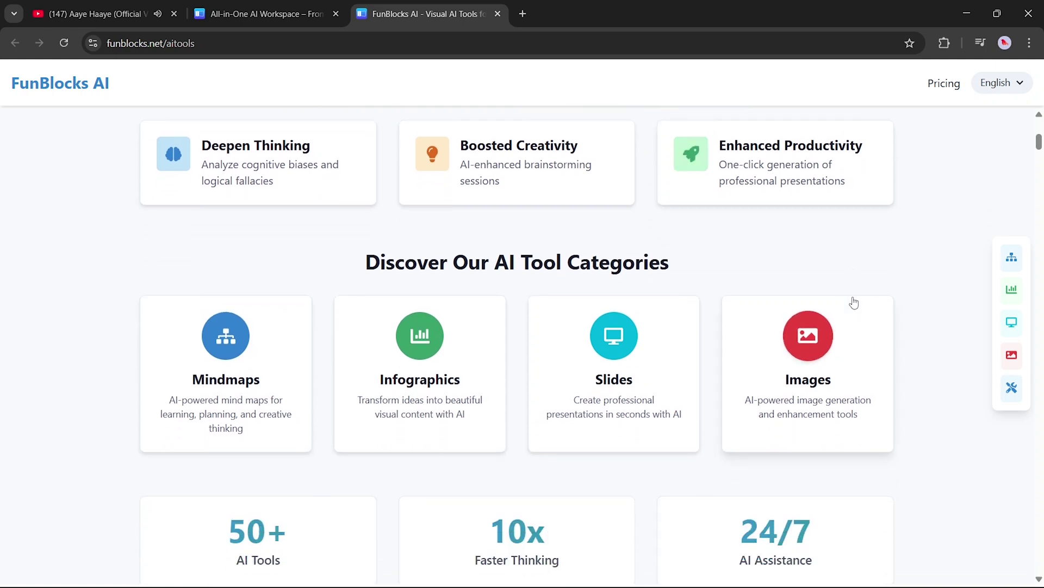
pyautogui.scroll(-1, 854, 302)
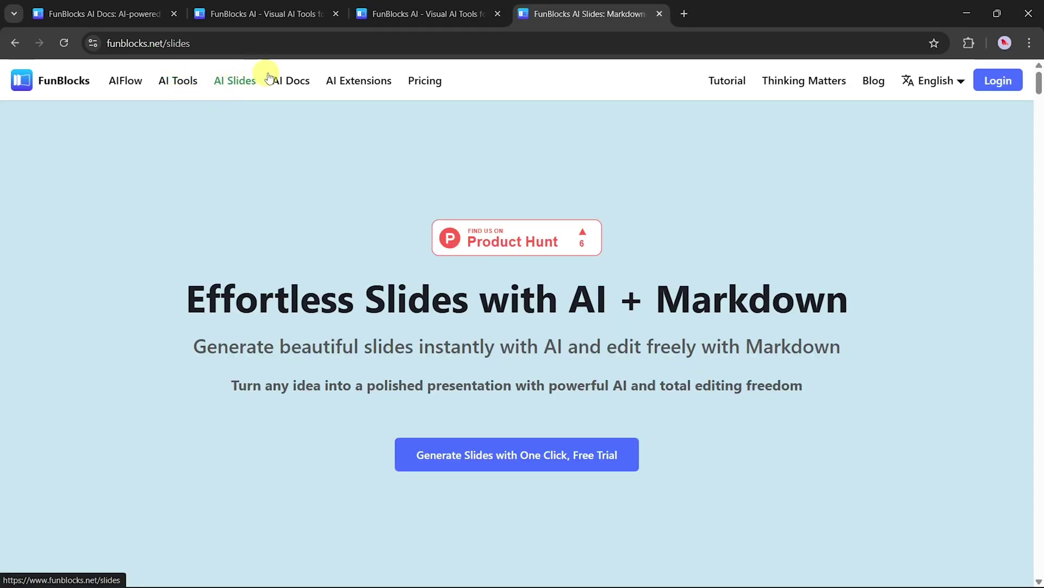
pyautogui.click(296, 85)
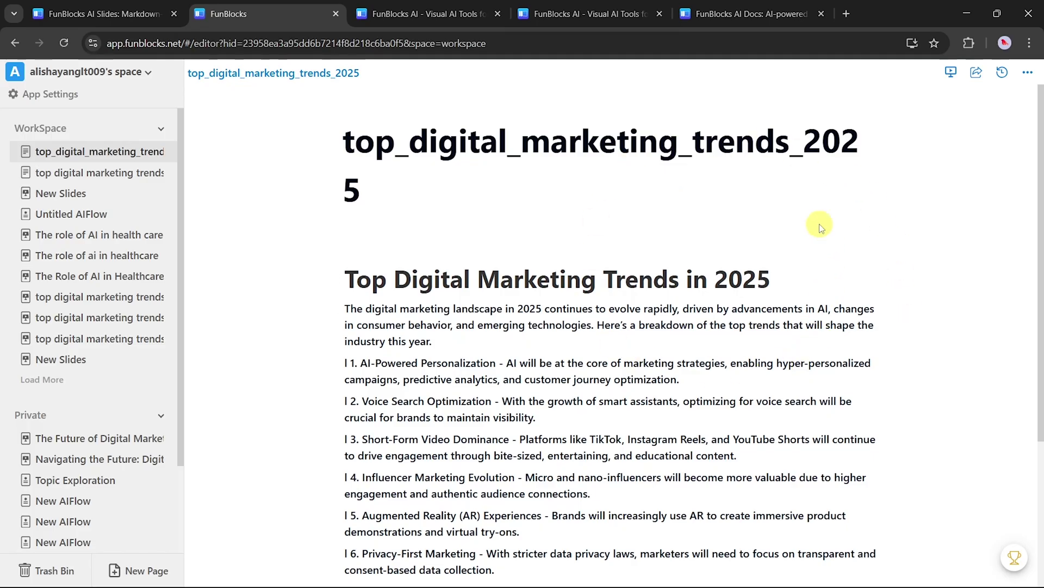
# Turn the marketing trends document into a slide deck with Make Slide with AI and confirm.
pyautogui.moveTo(952, 72)
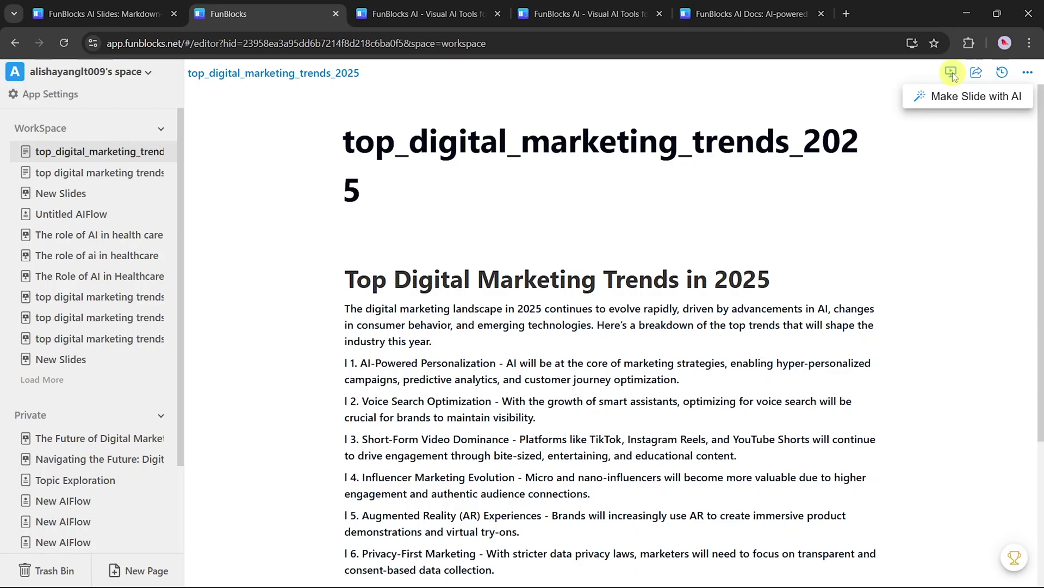
pyautogui.click(946, 101)
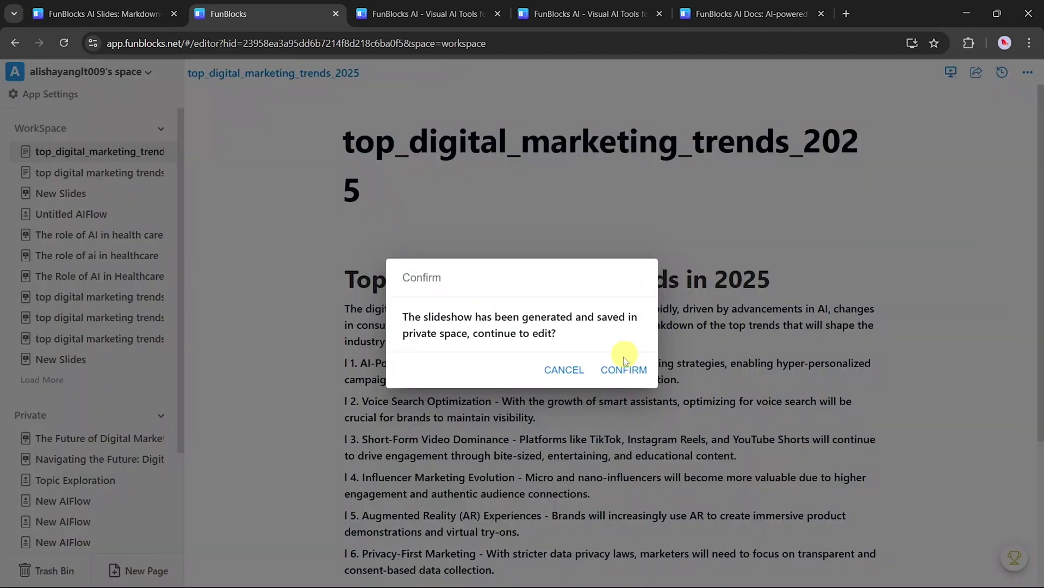
pyautogui.click(623, 368)
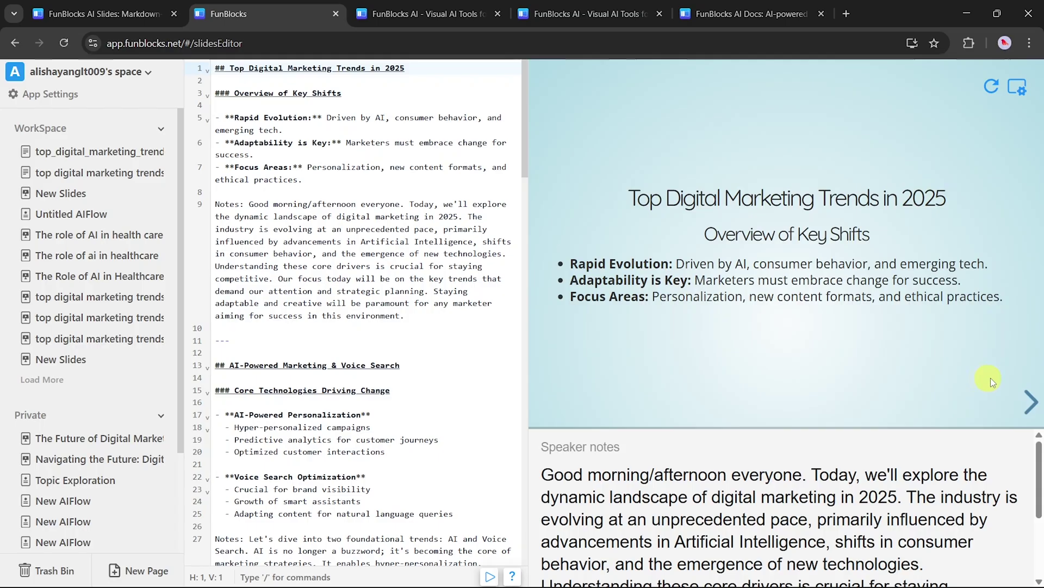
# Present the deck from Content & Influencer Evolution through Social Commerce & Sustainability to the Conclusion slide.
pyautogui.click(1015, 397)
pyautogui.click(1017, 398)
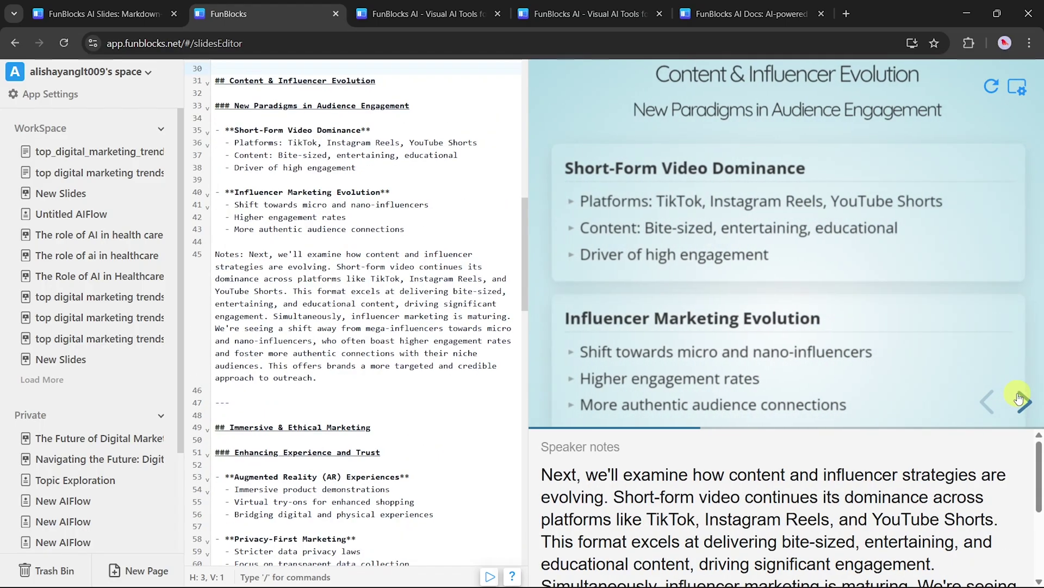
pyautogui.click(1019, 399)
pyautogui.click(1019, 398)
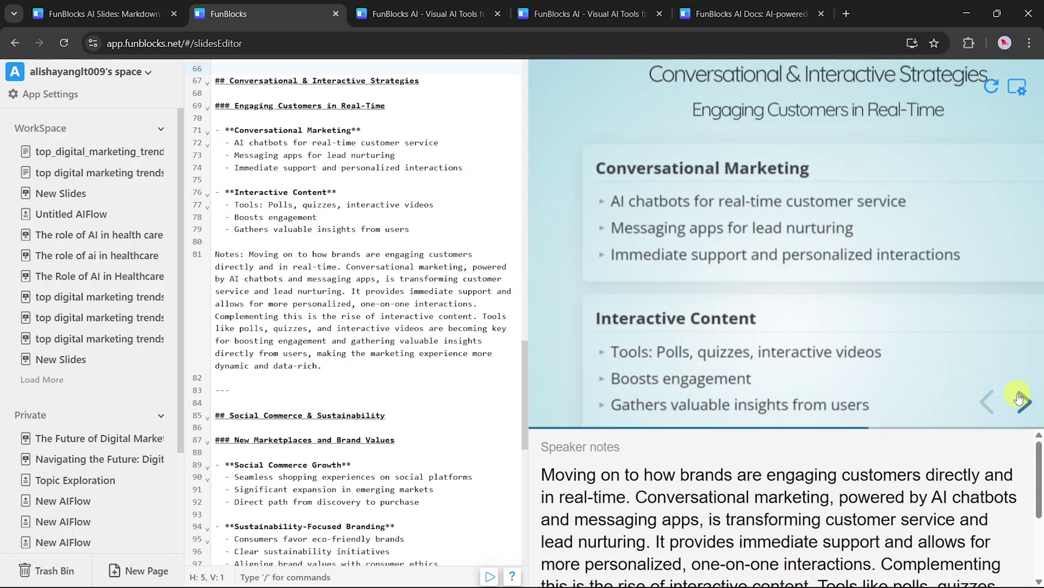
pyautogui.click(1019, 399)
pyautogui.click(1019, 395)
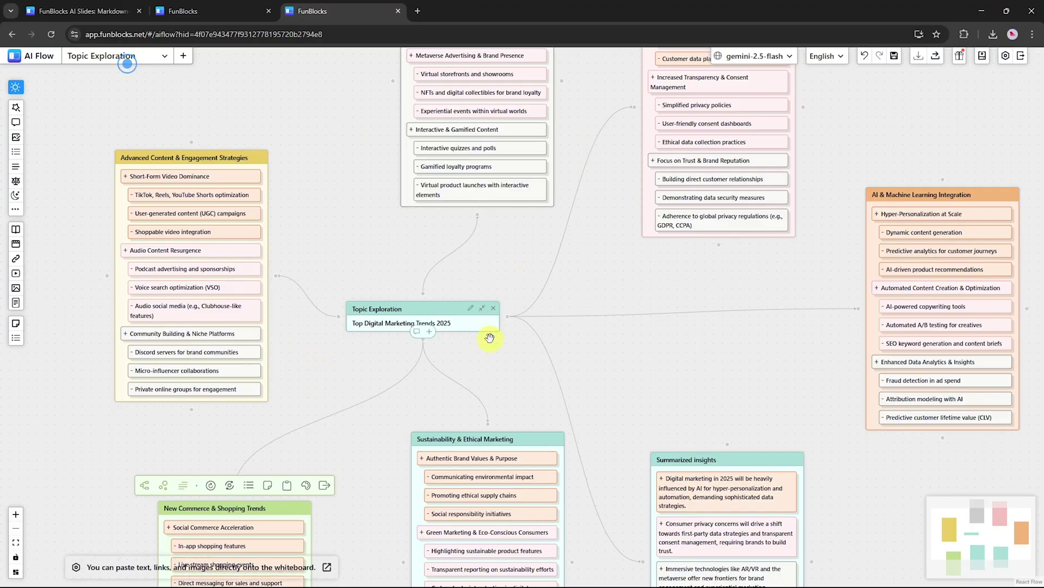
# Create a multi-page slideshow from the Topic Exploration node and step from Agenda to New Commerce & Shopping Trends.
pyautogui.click(418, 330)
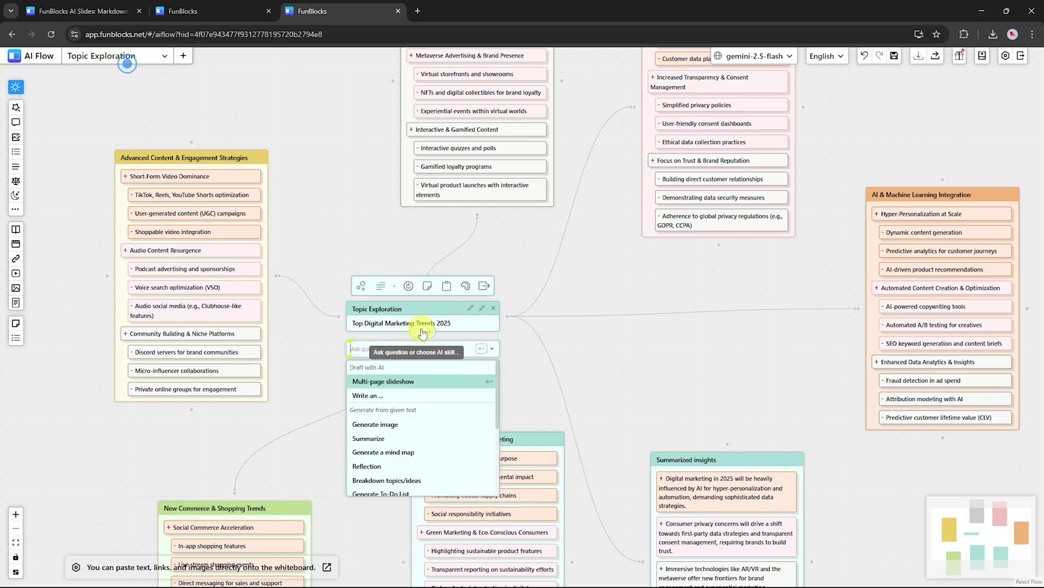
pyautogui.click(383, 381)
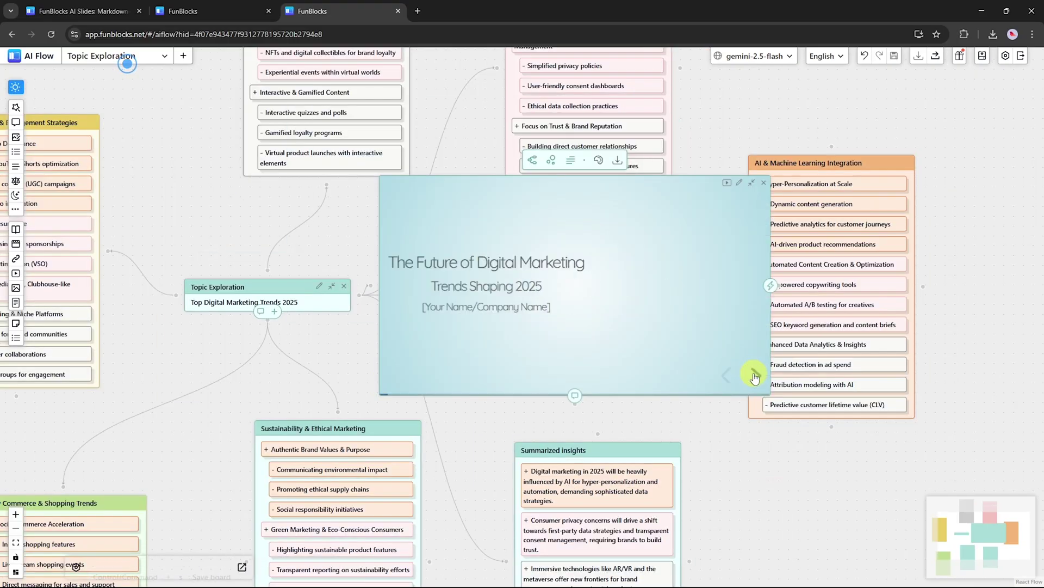
pyautogui.click(754, 374)
pyautogui.click(753, 373)
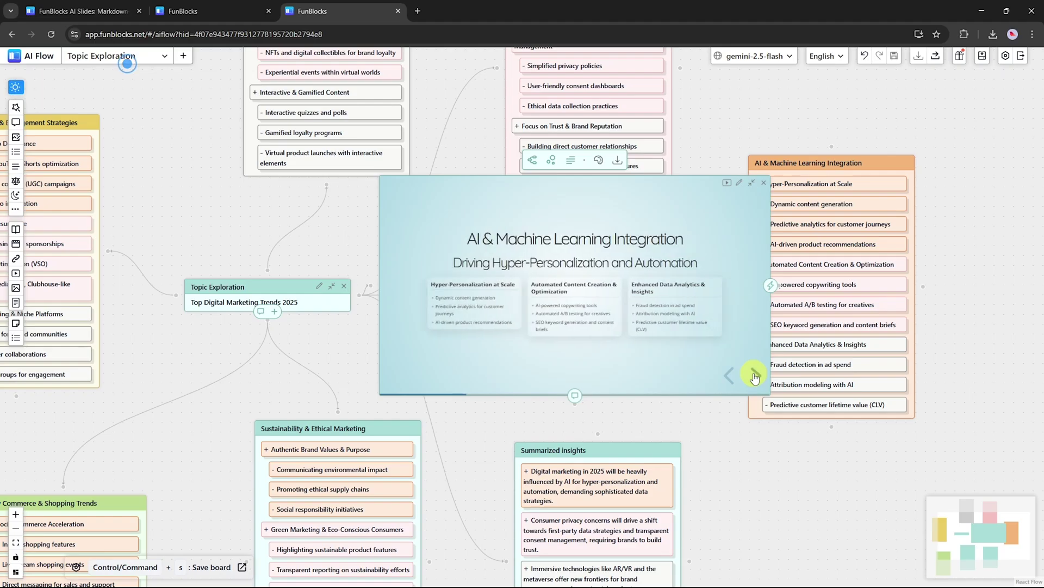
pyautogui.click(754, 374)
pyautogui.click(754, 373)
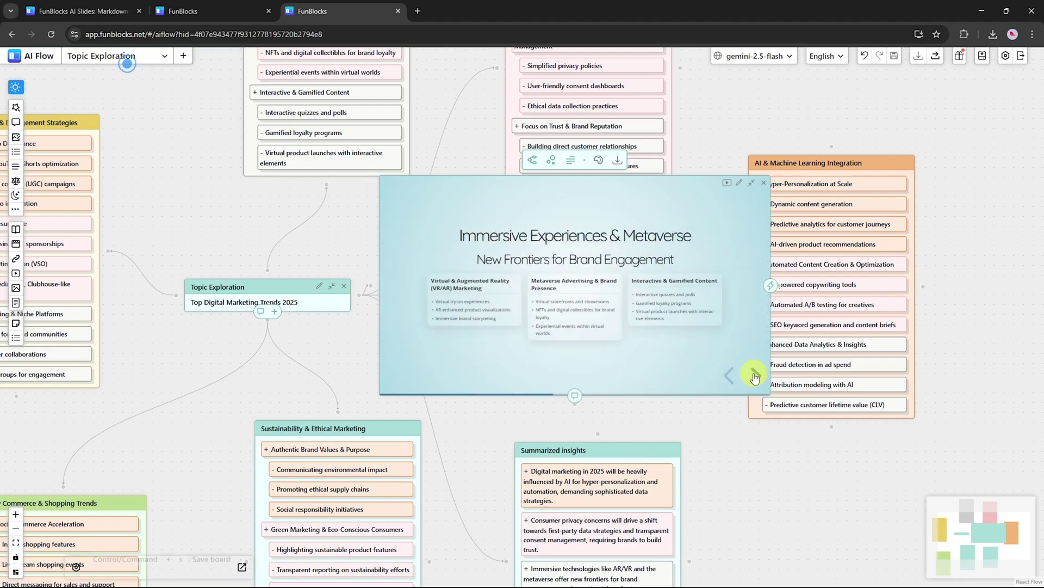
pyautogui.click(753, 373)
pyautogui.click(754, 373)
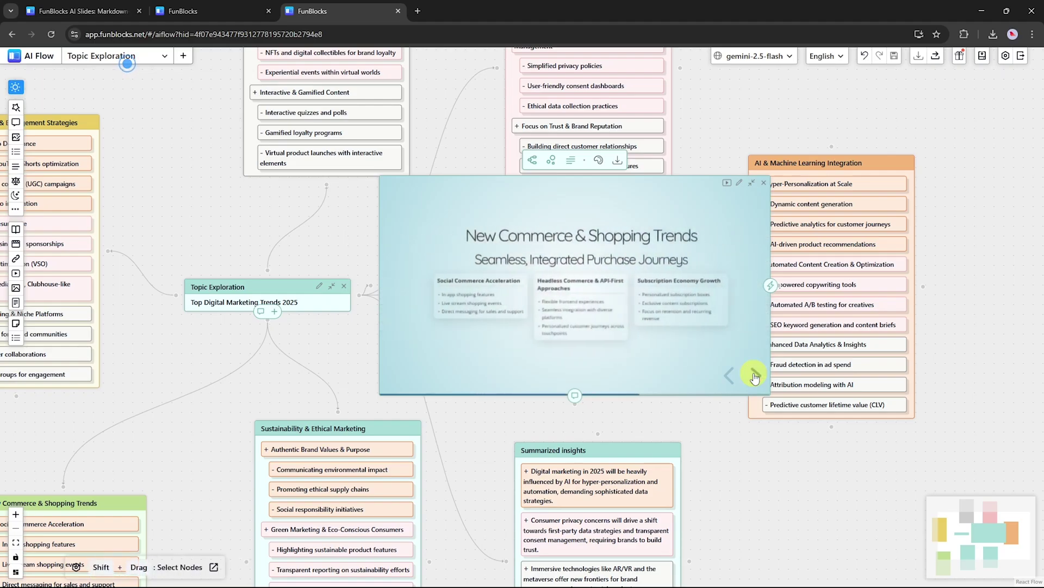